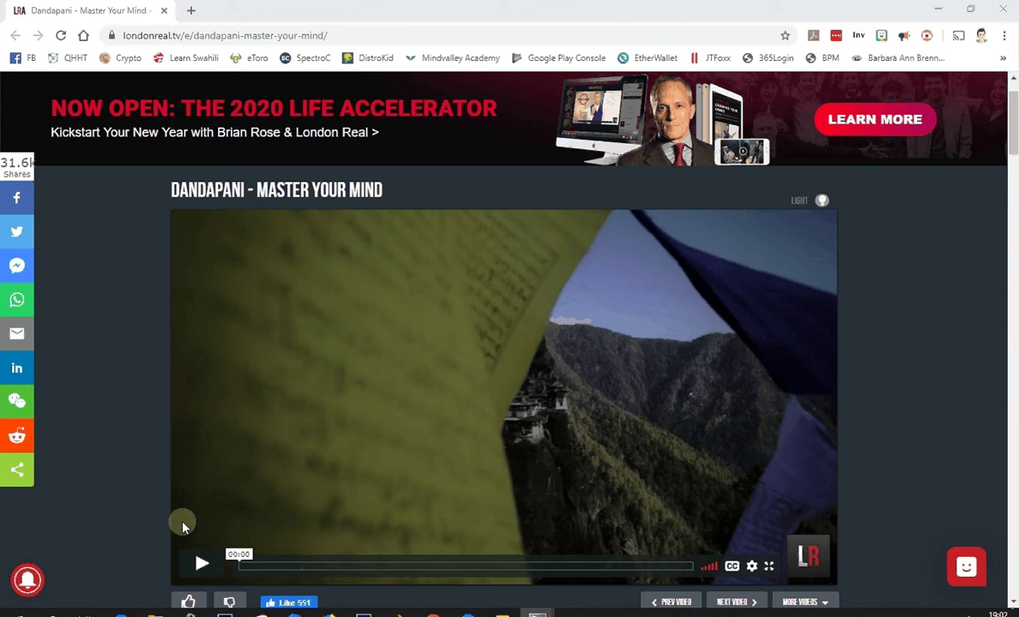
- Turn on English captions and play the video, pausing at the first caption
{"action": "left_click", "coordinate": [733, 567]}
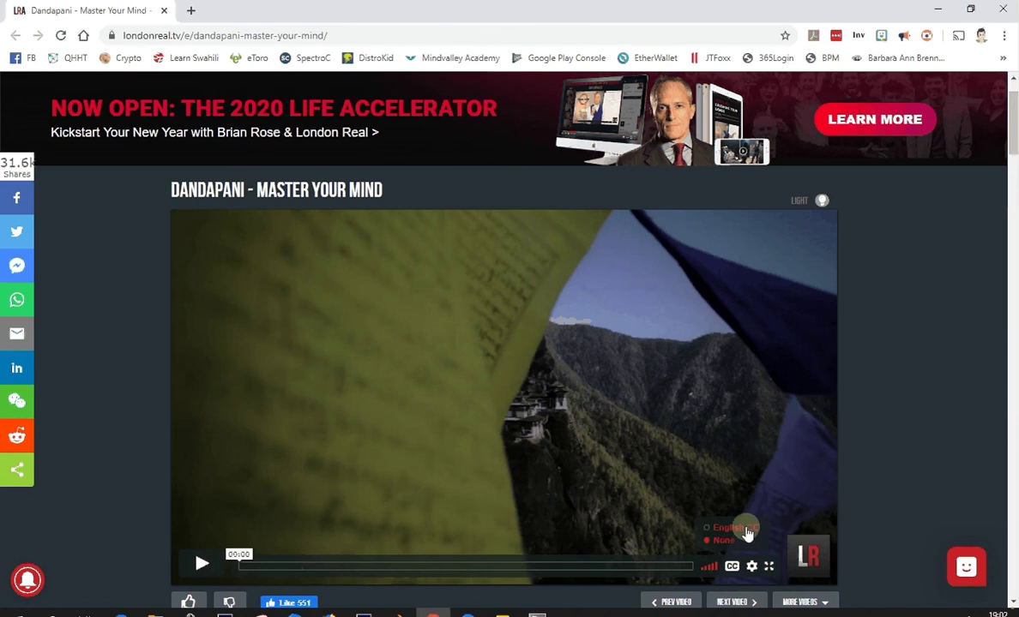
{"action": "left_click", "coordinate": [746, 531]}
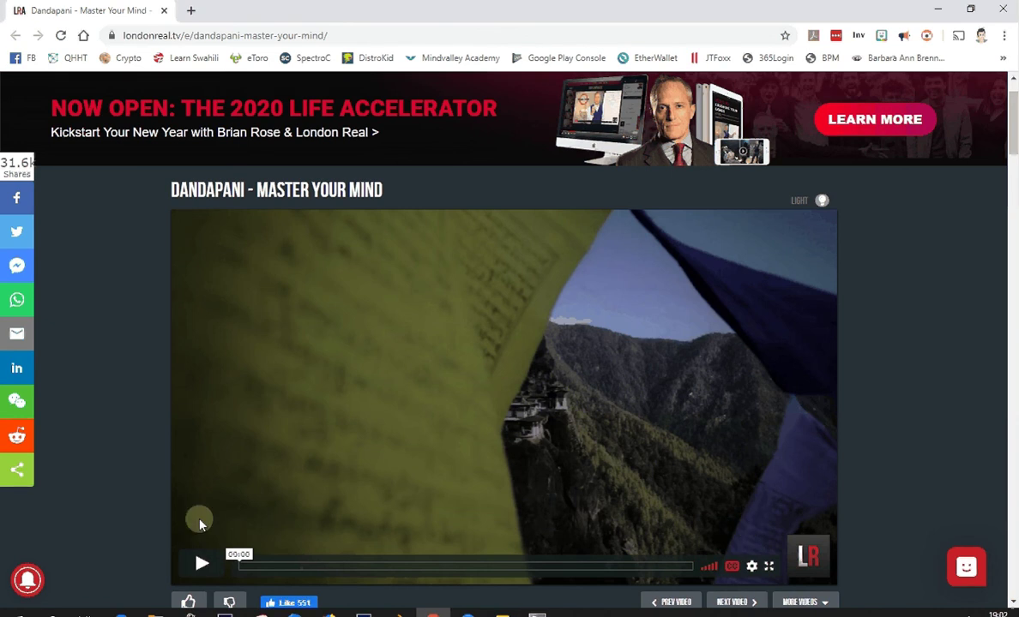
{"action": "left_click", "coordinate": [201, 563]}
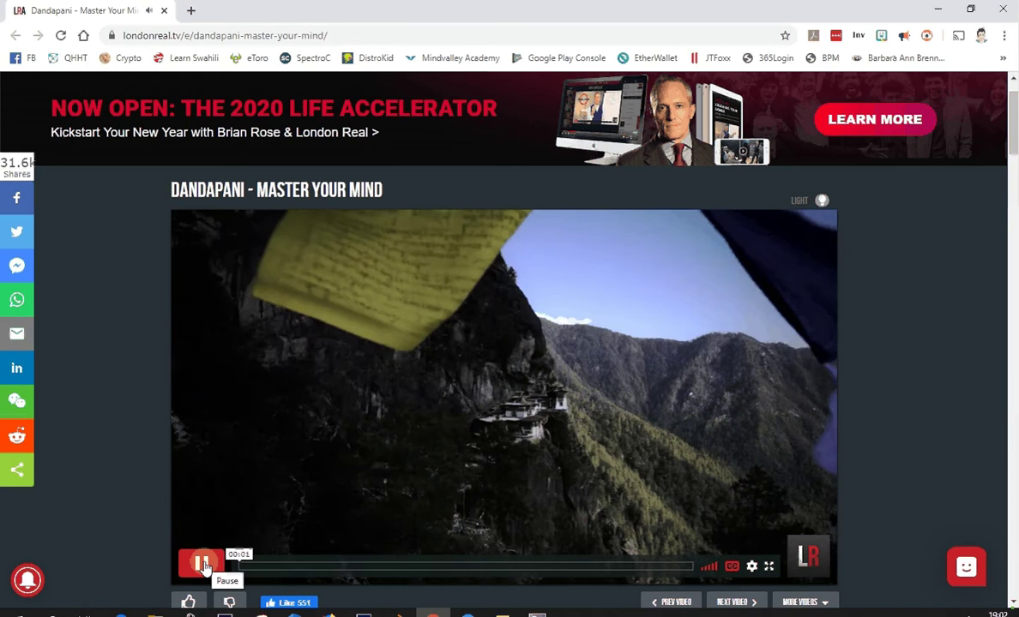
{"action": "left_click", "coordinate": [203, 565]}
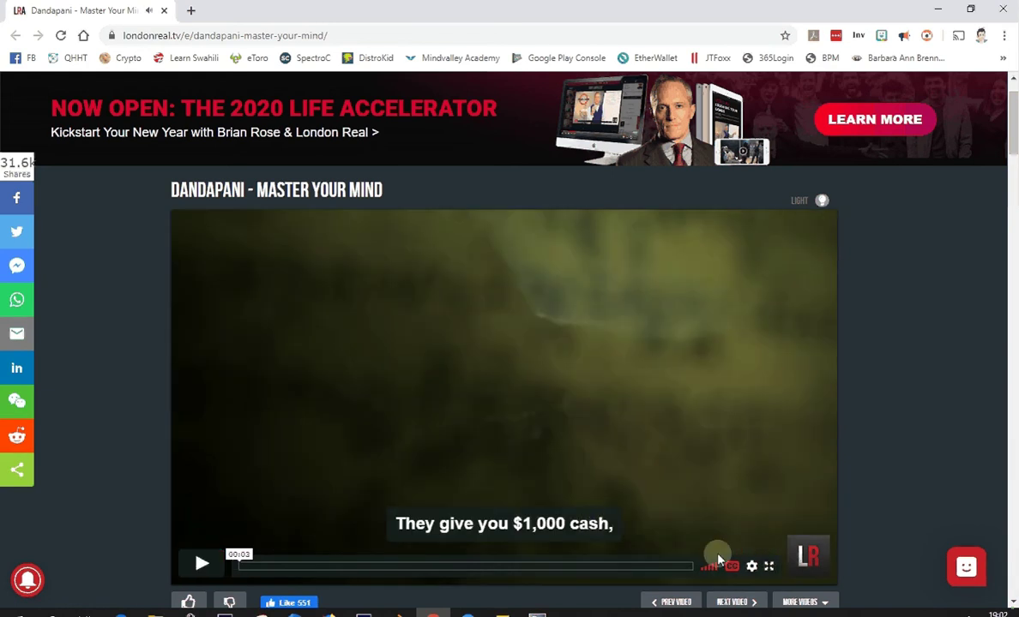
- Toggle the English captions off and back on
{"action": "left_click", "coordinate": [731, 566]}
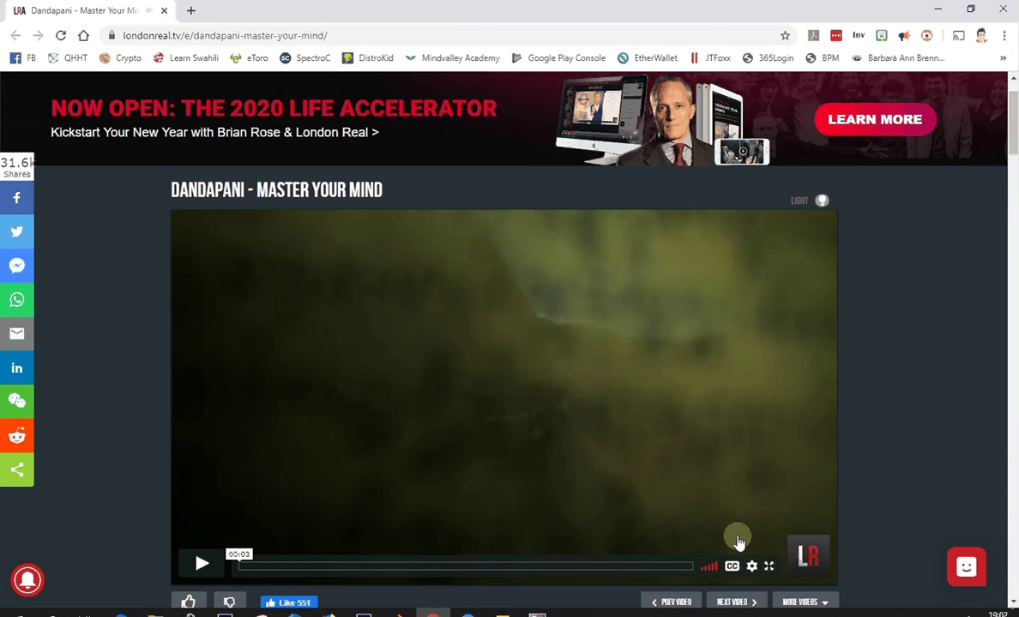
{"action": "mouse_move", "coordinate": [731, 566]}
{"action": "left_click", "coordinate": [735, 529]}
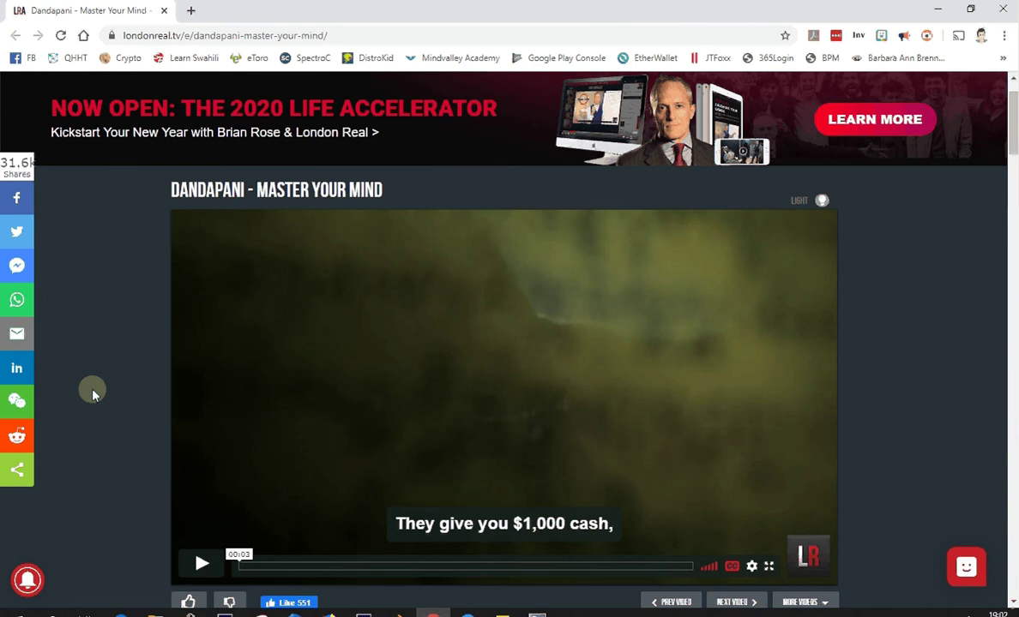
{"action": "scroll", "coordinate": [92, 394], "scroll_direction": "down", "scroll_amount": 1}
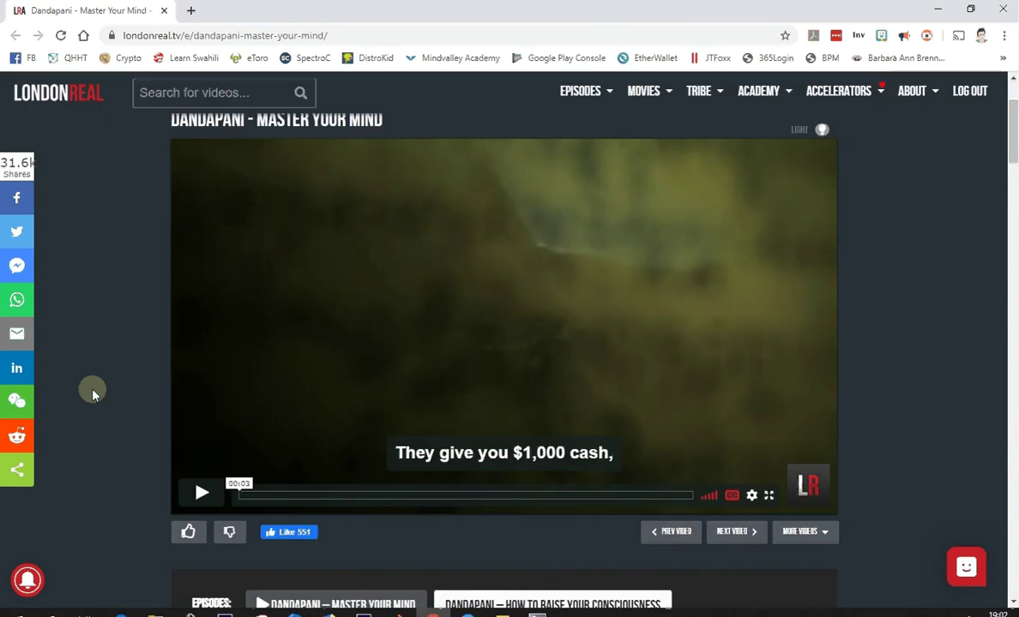
- Inspect the embedded Vimeo player and expand its inline script to view the config
{"action": "right_click", "coordinate": [228, 512]}
{"action": "left_click", "coordinate": [258, 502]}
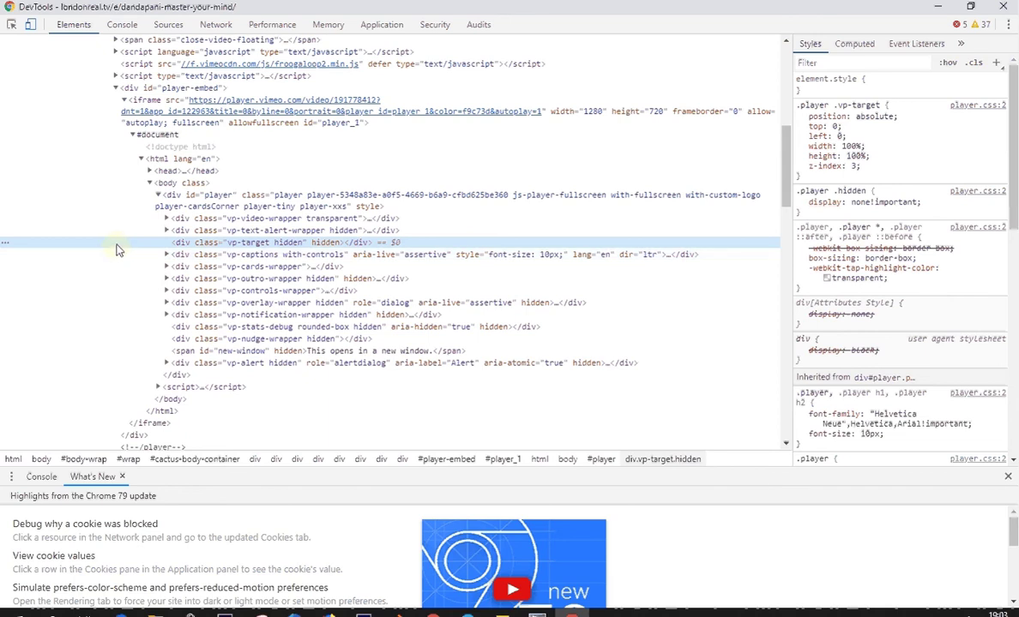
{"action": "left_click", "coordinate": [160, 388]}
{"action": "scroll", "coordinate": [523, 336], "scroll_direction": "down", "scroll_amount": 5}
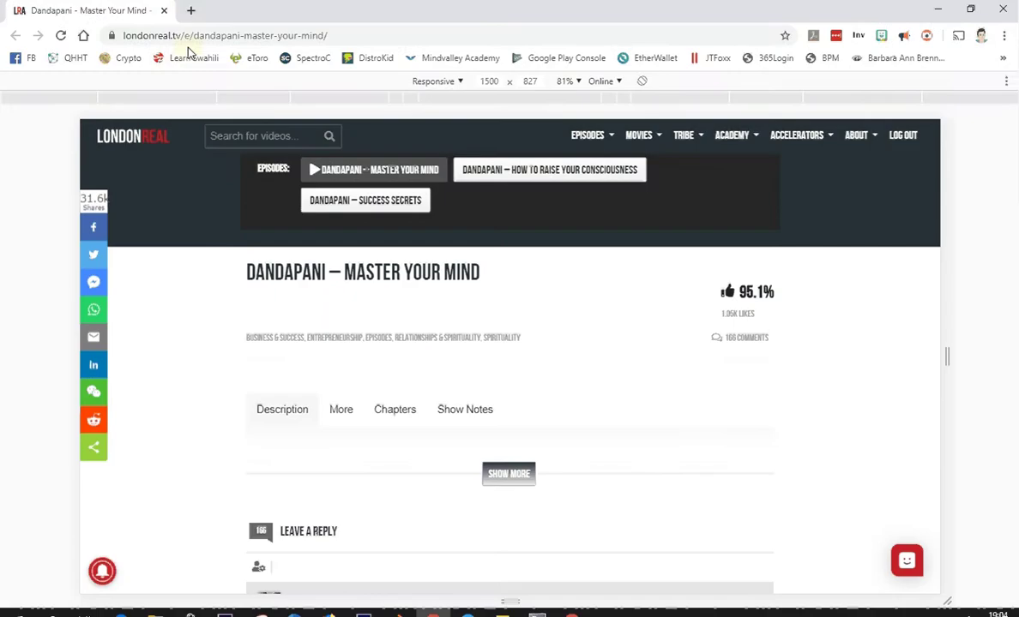
- Load the copied Vimeo MP4 link in a new tab and pause it
{"action": "left_click", "coordinate": [190, 9]}
{"action": "key", "text": "ctrl+v"}
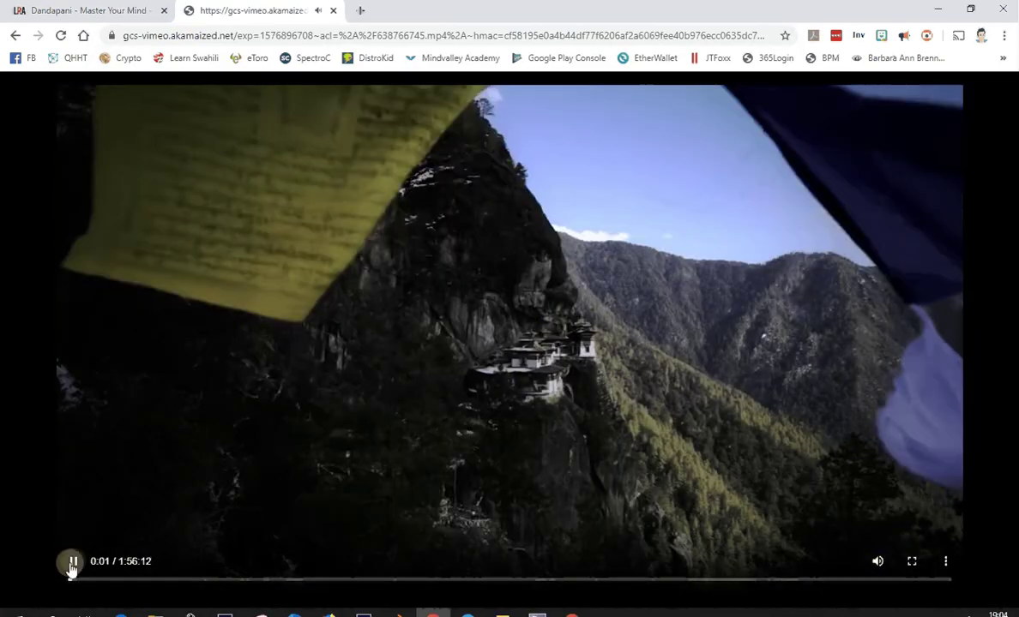
{"action": "left_click", "coordinate": [72, 564]}
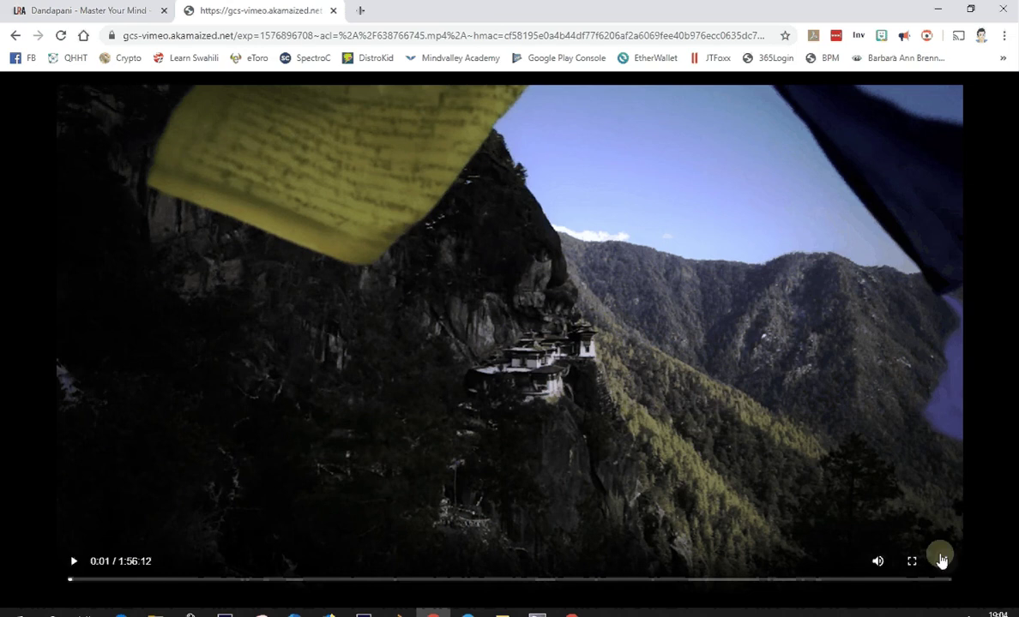
- Download the video as 638766745.mp4 and show it in the Downloads folder
{"action": "left_click", "coordinate": [940, 560]}
{"action": "left_click", "coordinate": [876, 527]}
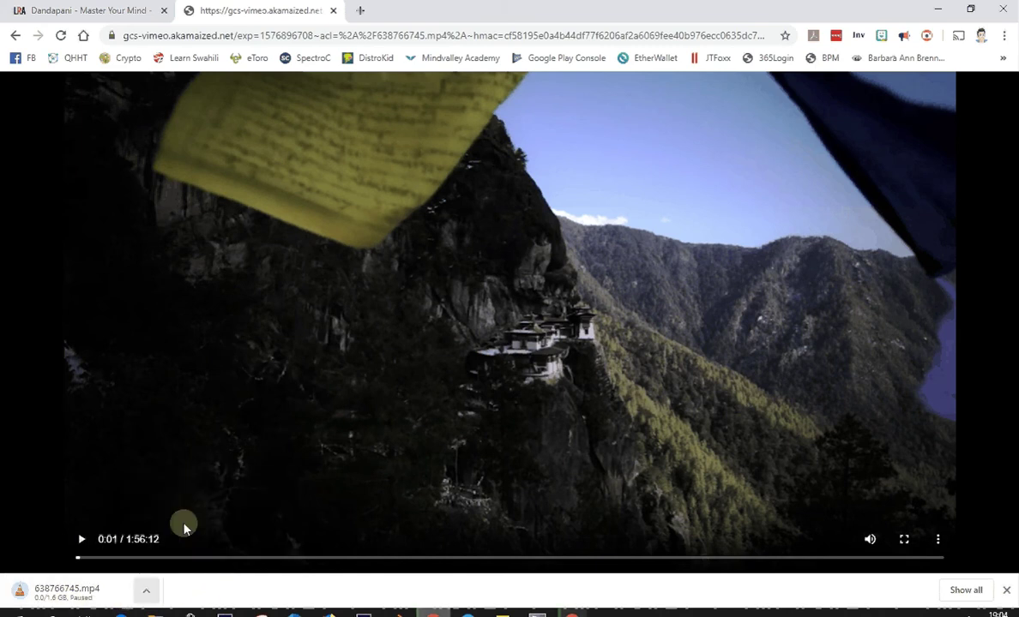
{"action": "left_click", "coordinate": [146, 591]}
{"action": "left_click", "coordinate": [184, 543]}
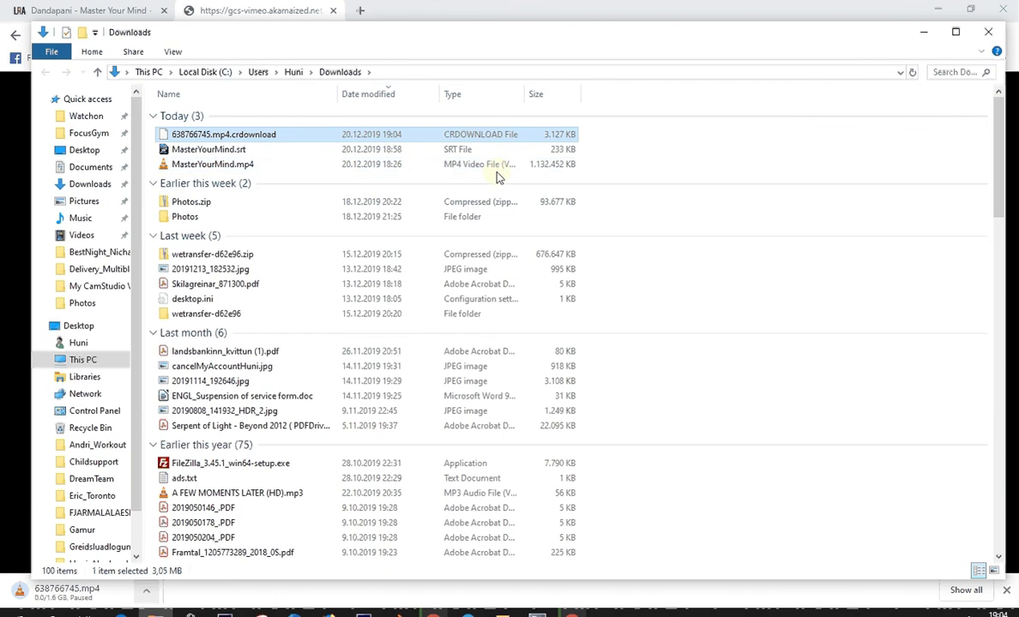
- Delete MasterYourMind.srt from Downloads and switch back to the Chrome window
{"action": "left_click", "coordinate": [543, 168]}
{"action": "left_click", "coordinate": [210, 150]}
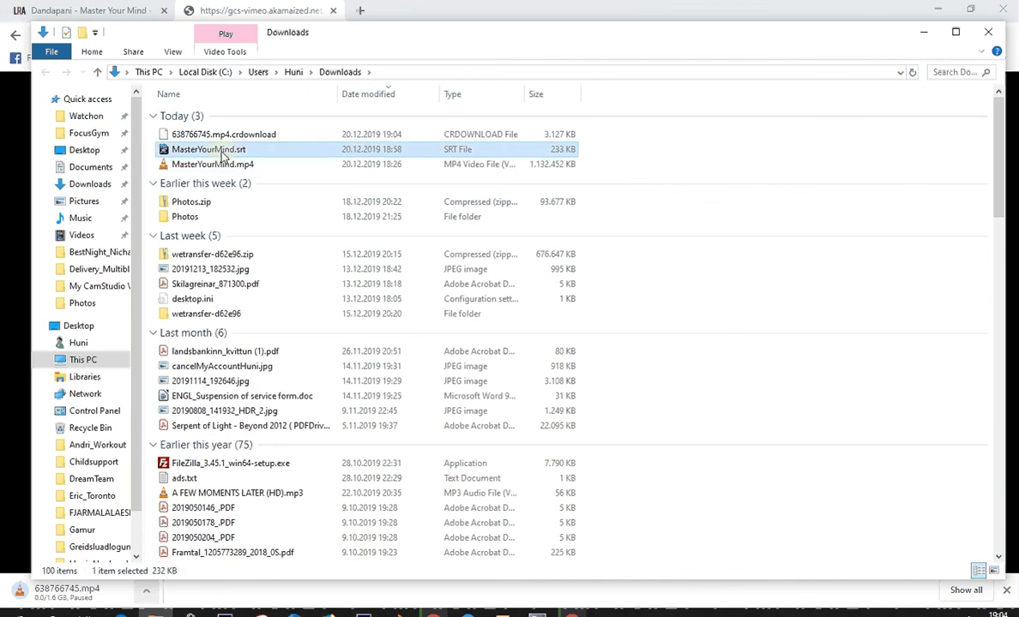
{"action": "right_click", "coordinate": [220, 152]}
{"action": "left_click", "coordinate": [257, 358]}
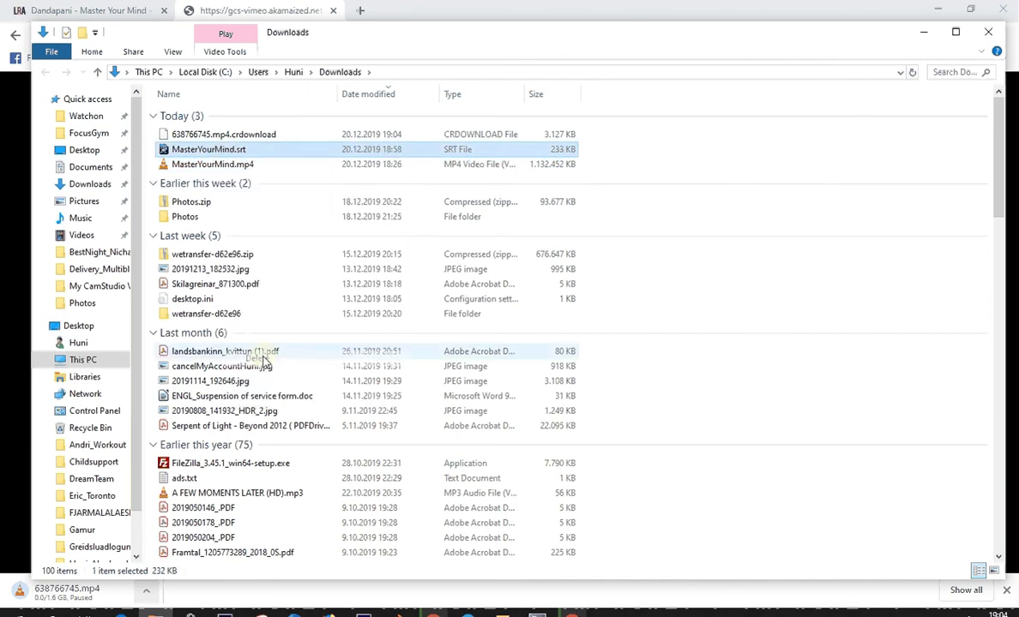
{"action": "key", "text": "Return"}
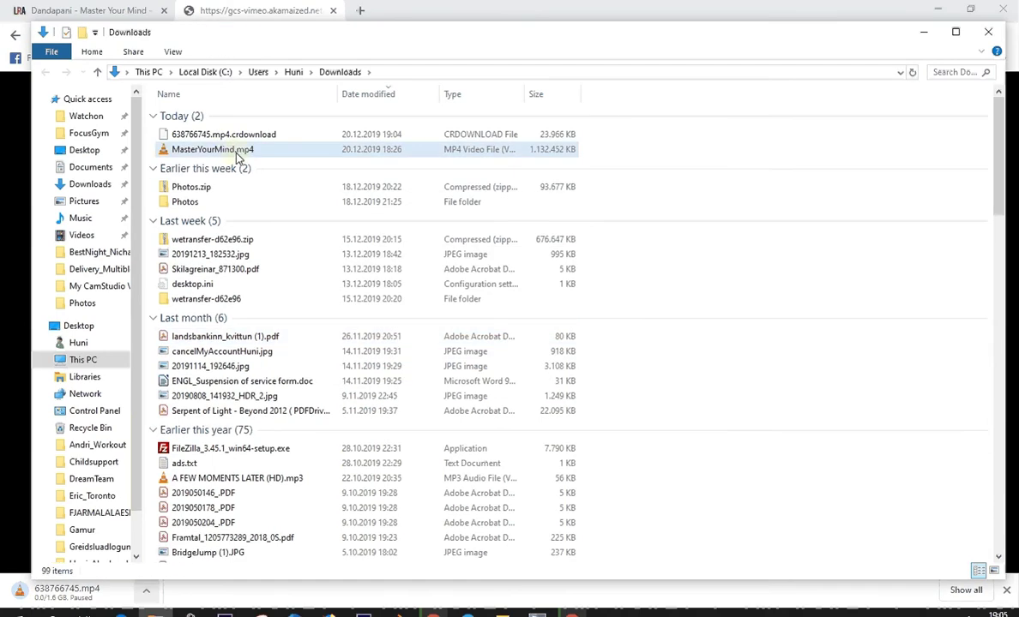
{"action": "left_click", "coordinate": [267, 11]}
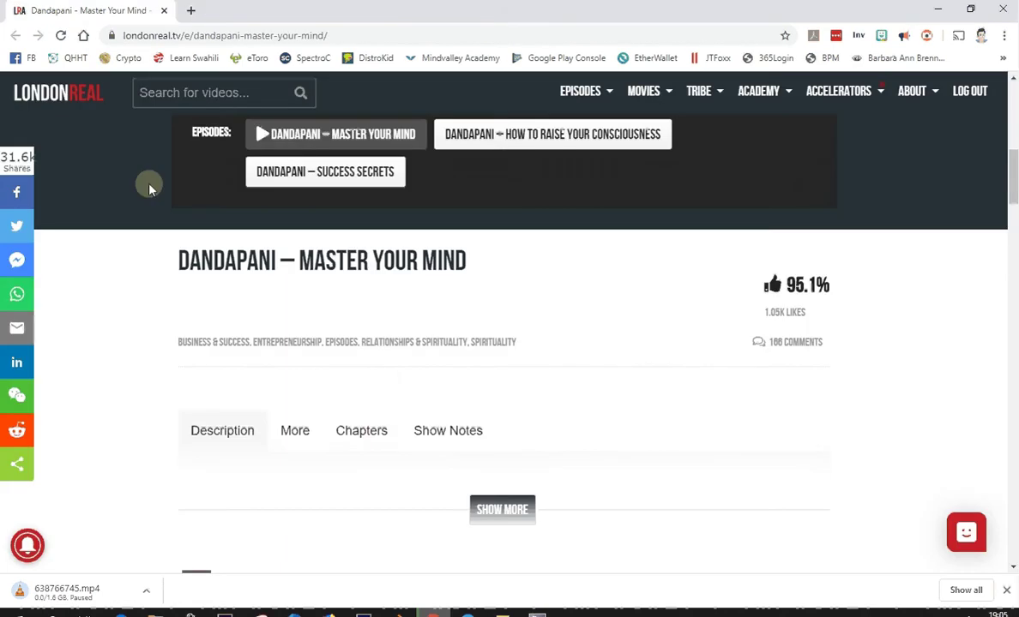
- Search the Elements panel for 'vtt' to find the English track texttrack/5814510.vtt
{"action": "scroll", "coordinate": [354, 438], "scroll_direction": "up", "scroll_amount": 3}
{"action": "scroll", "coordinate": [354, 437], "scroll_direction": "up", "scroll_amount": 3}
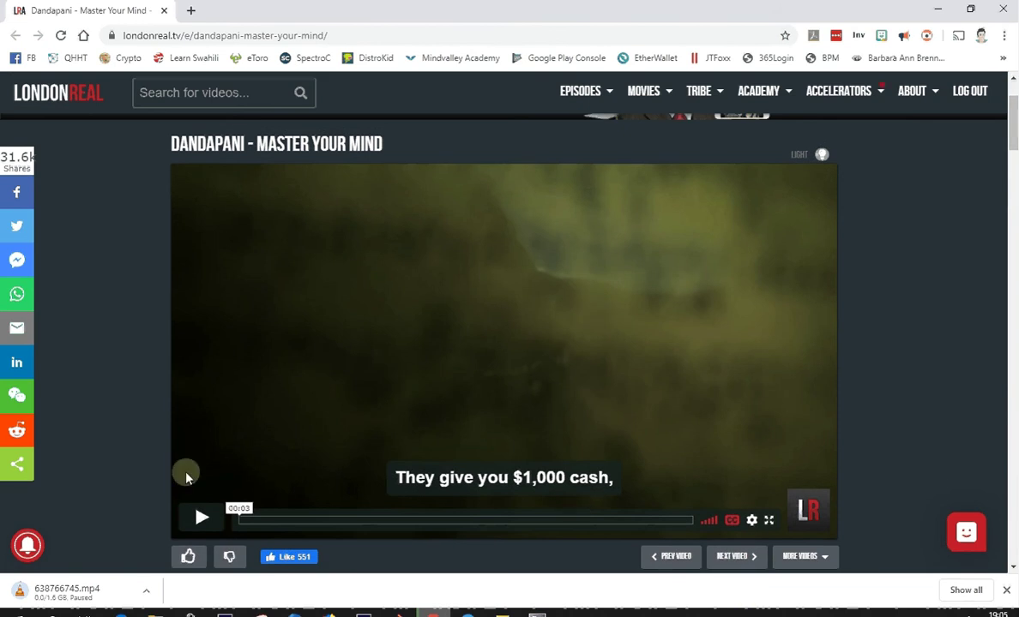
{"action": "left_click", "coordinate": [202, 525]}
{"action": "left_click", "coordinate": [203, 524]}
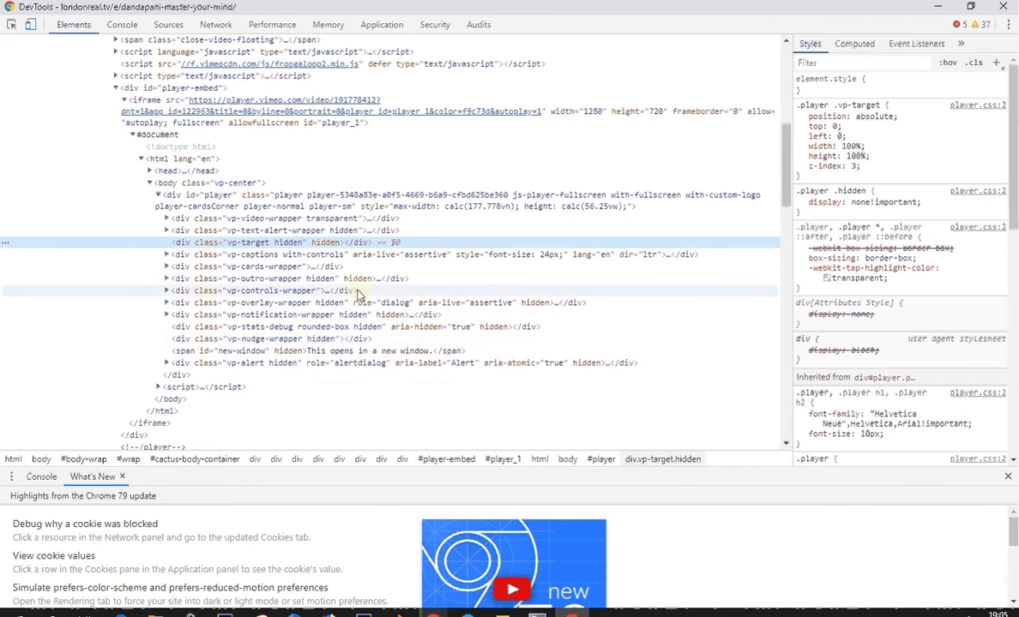
{"action": "left_click", "coordinate": [158, 387]}
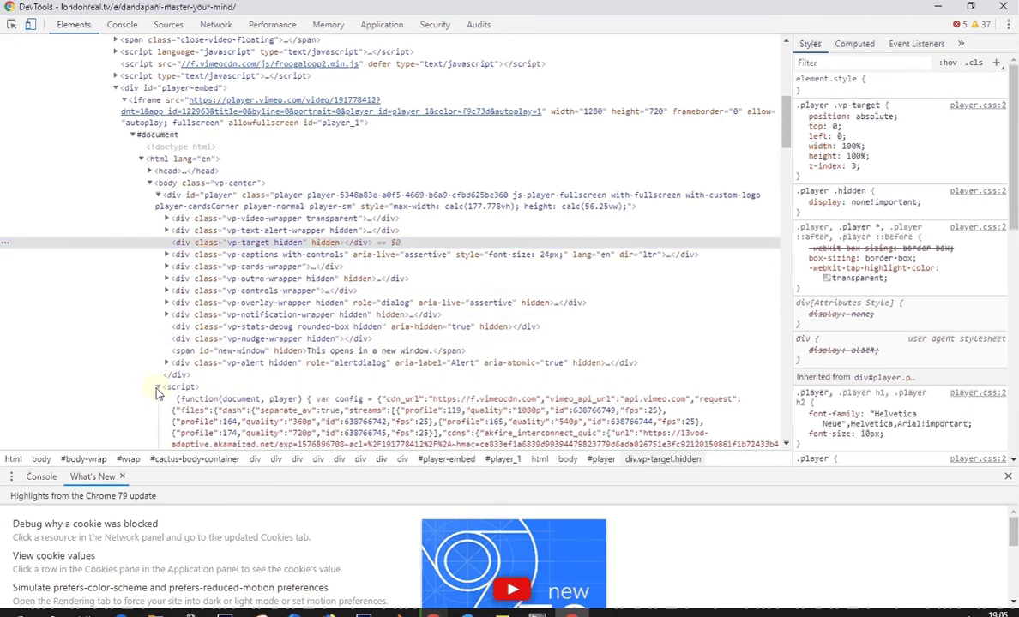
{"action": "left_click", "coordinate": [158, 387]}
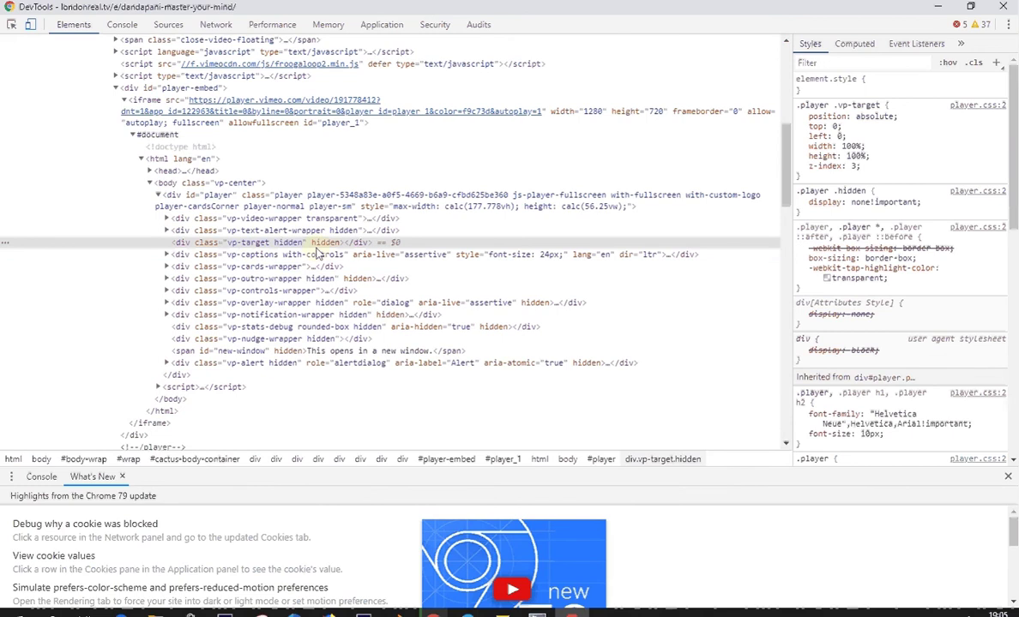
{"action": "key", "text": "ctrl+f"}
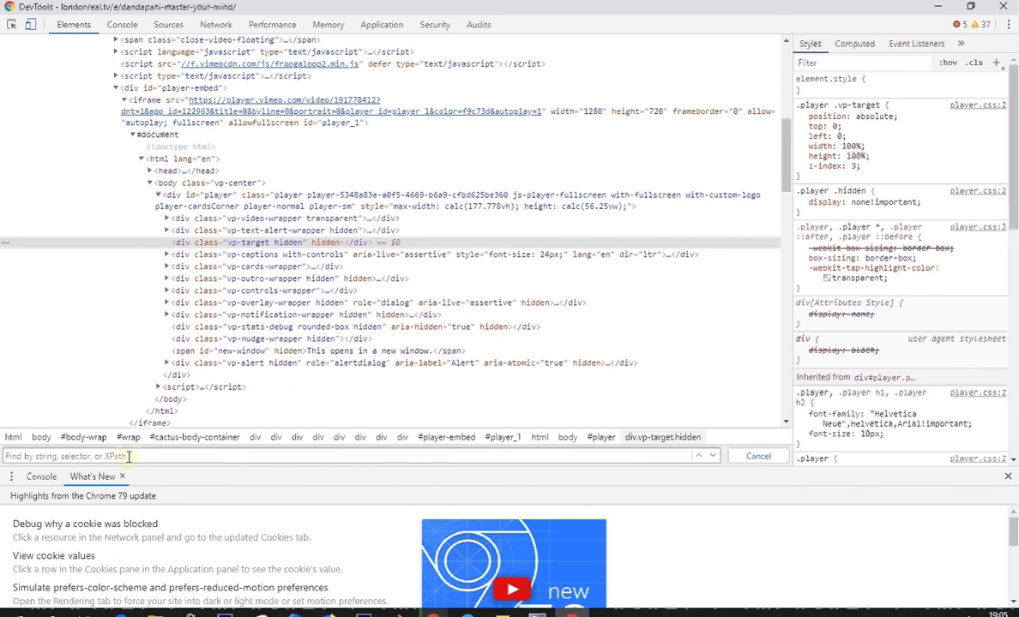
{"action": "type", "text": "vtt"}
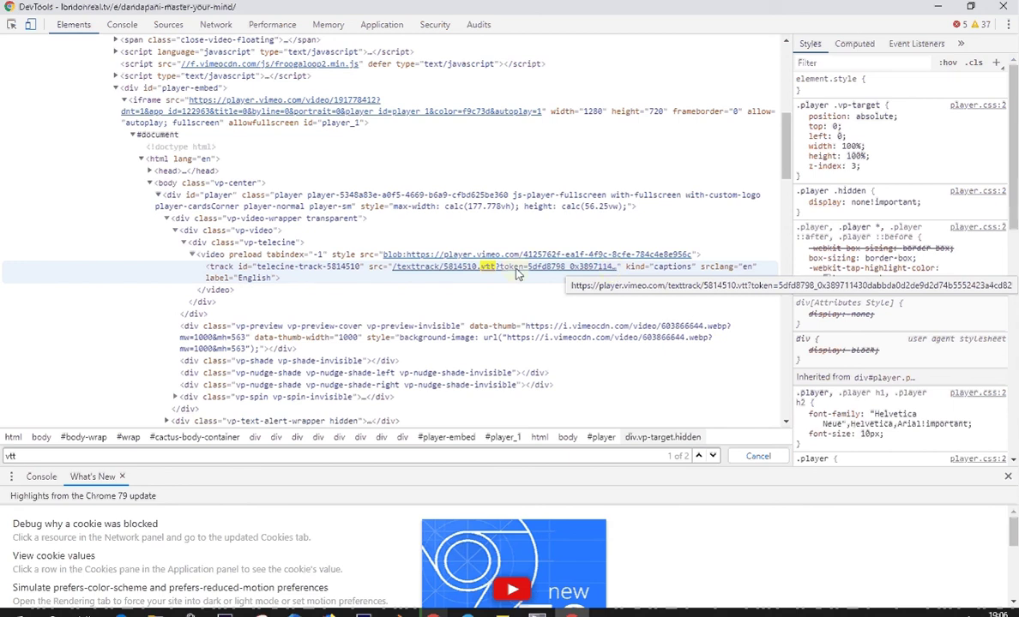
- Open the English caption file texttrack/5814510.vtt in its own tab
{"action": "right_click", "coordinate": [470, 269]}
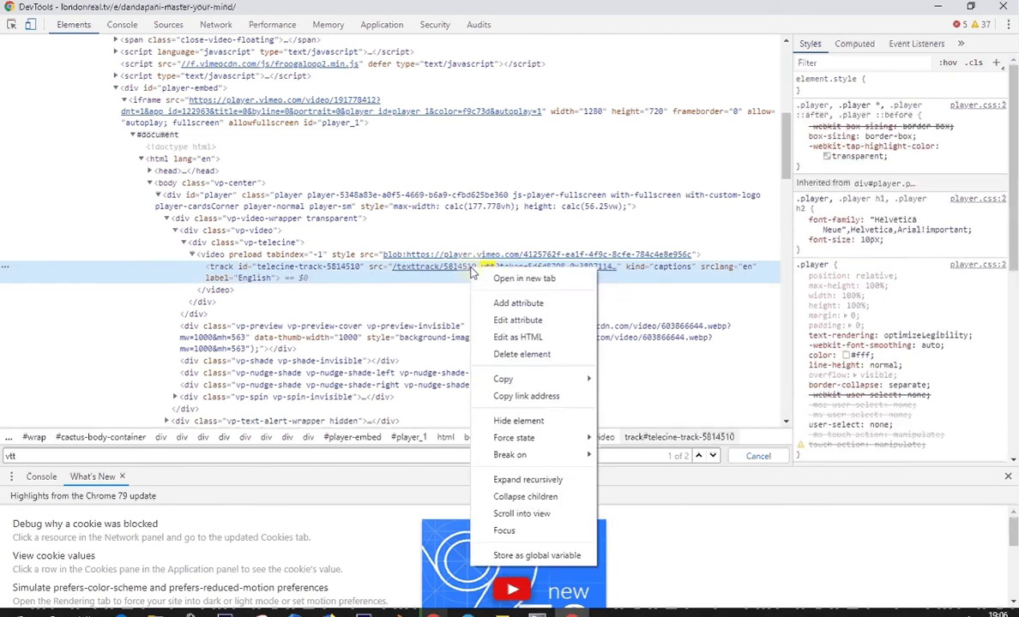
{"action": "left_click", "coordinate": [529, 280]}
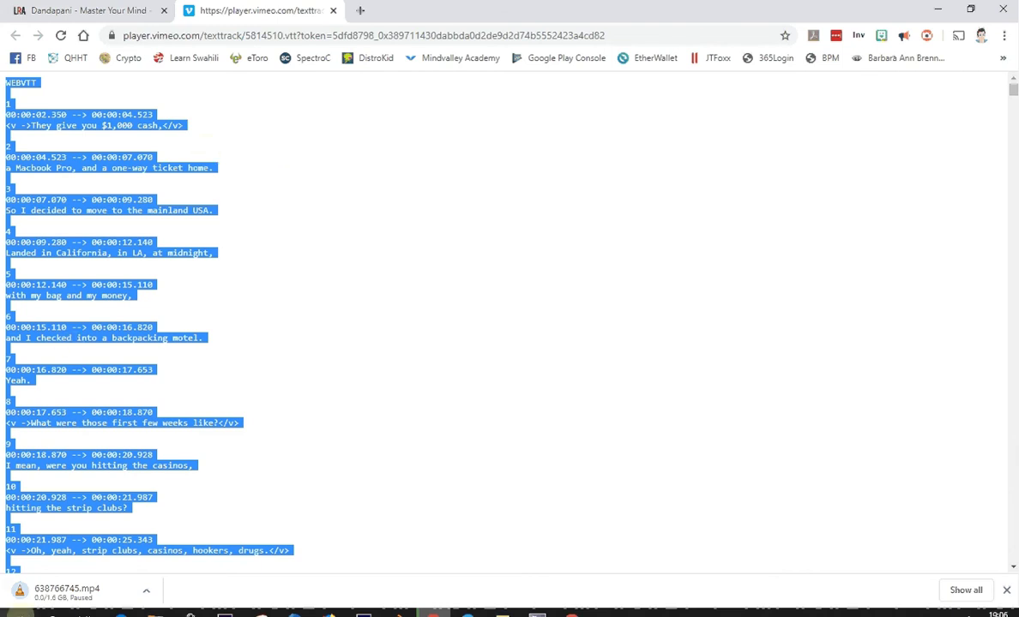
{"action": "key", "text": "super"}
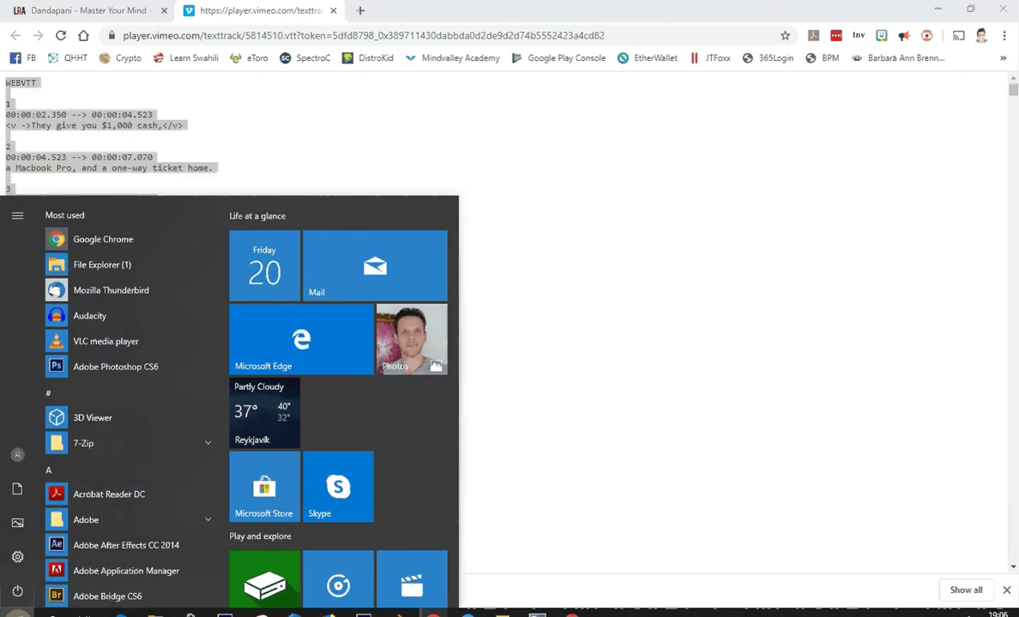
- Launch Notepad maximized and paste the Vimeo address ending in 638766745.mp4
{"action": "type", "text": "notepad"}
{"action": "key", "text": "Return"}
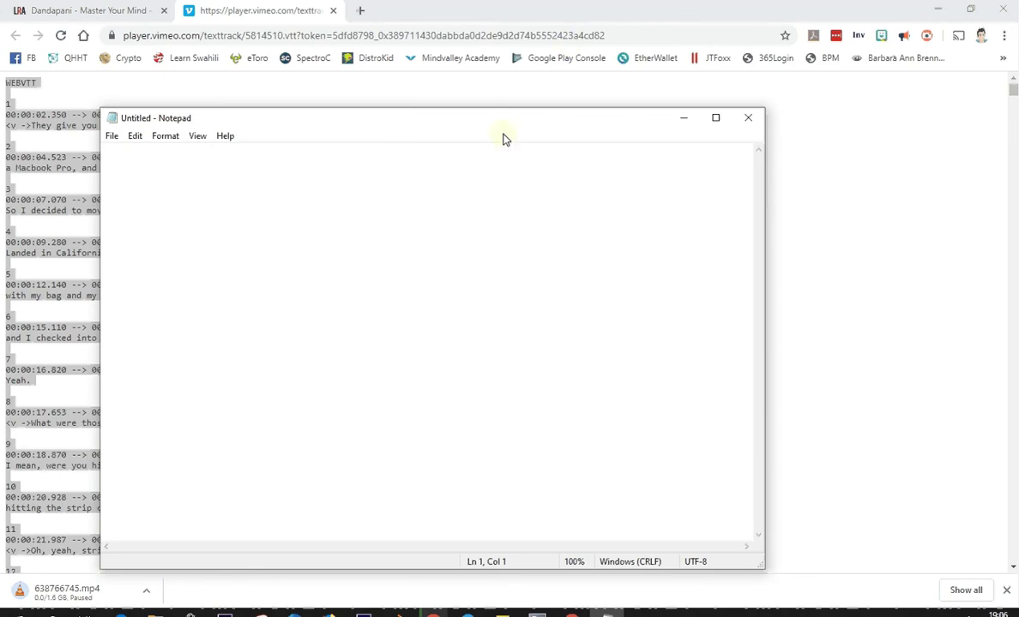
{"action": "double_click", "coordinate": [472, 121]}
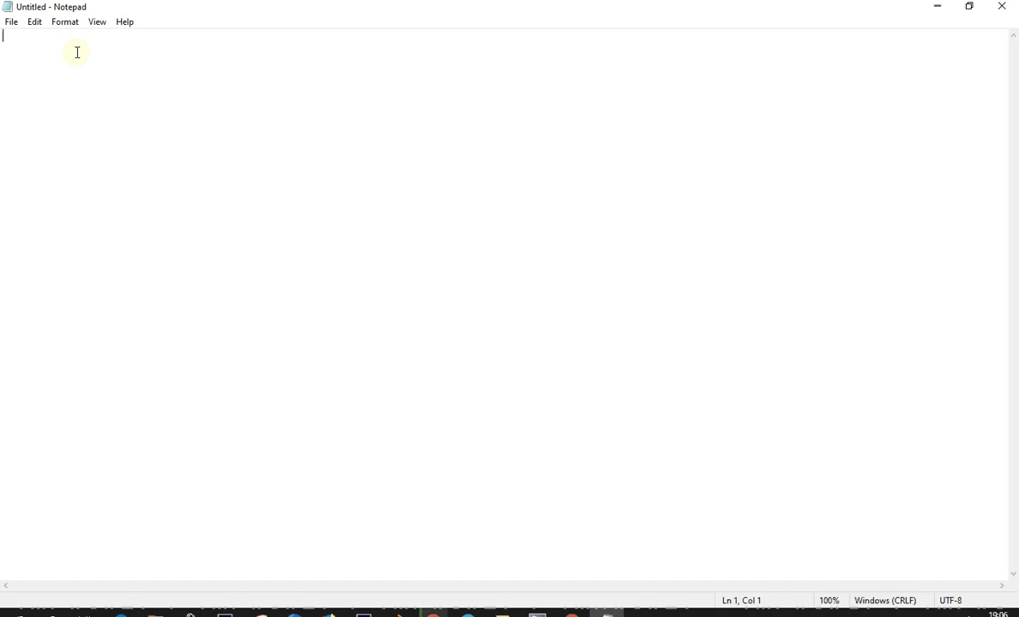
{"action": "key", "text": "ctrl+v"}
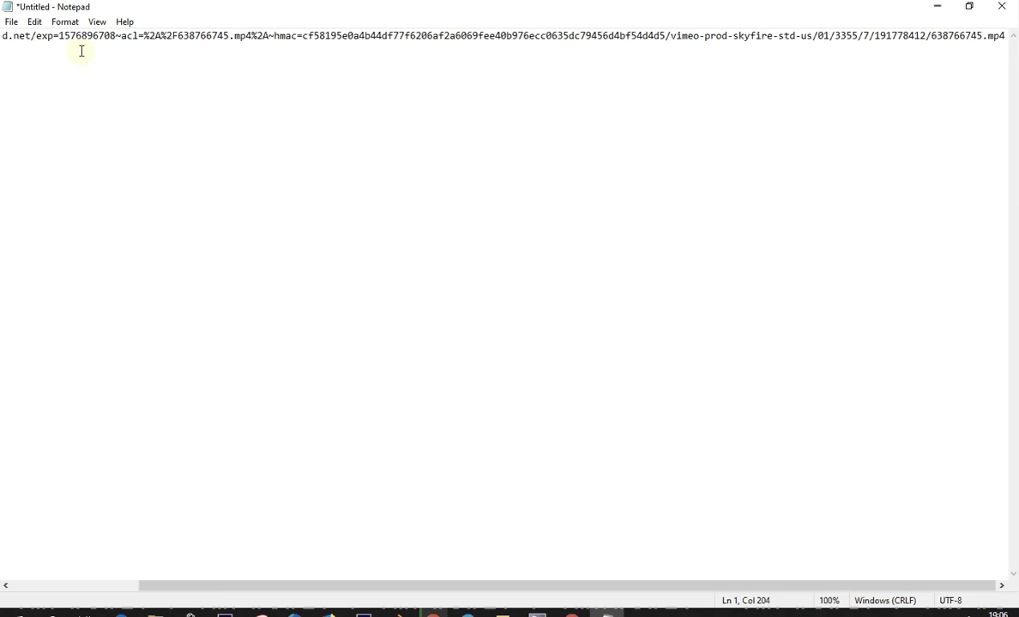
- Replace the pasted link with the WebVTT caption text and select the WEBVTT header
{"action": "left_click", "coordinate": [426, 36]}
{"action": "key", "text": "ctrl+z"}
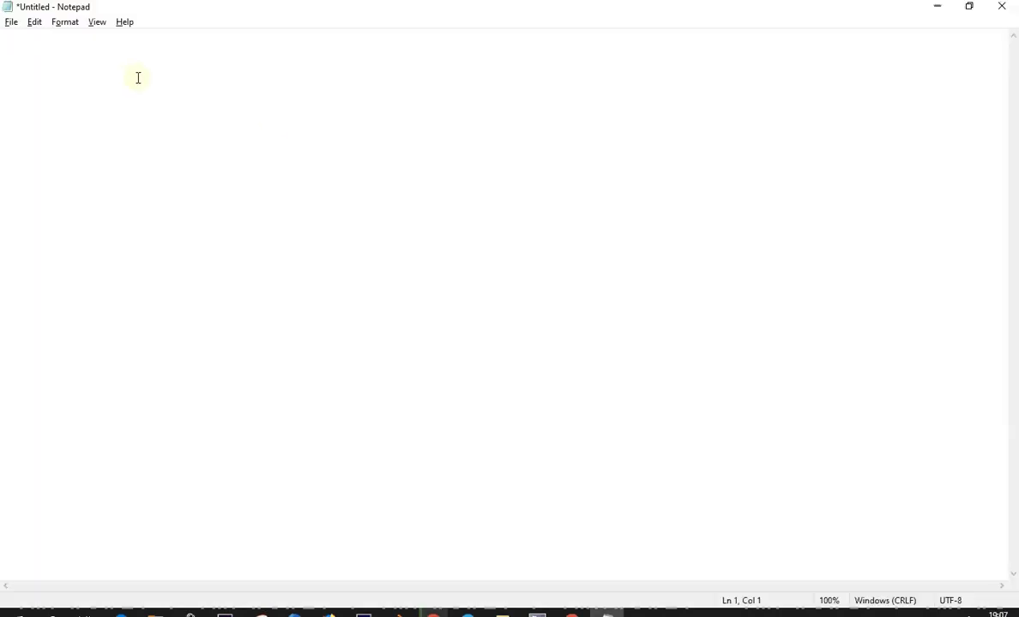
{"action": "key", "text": "ctrl+v"}
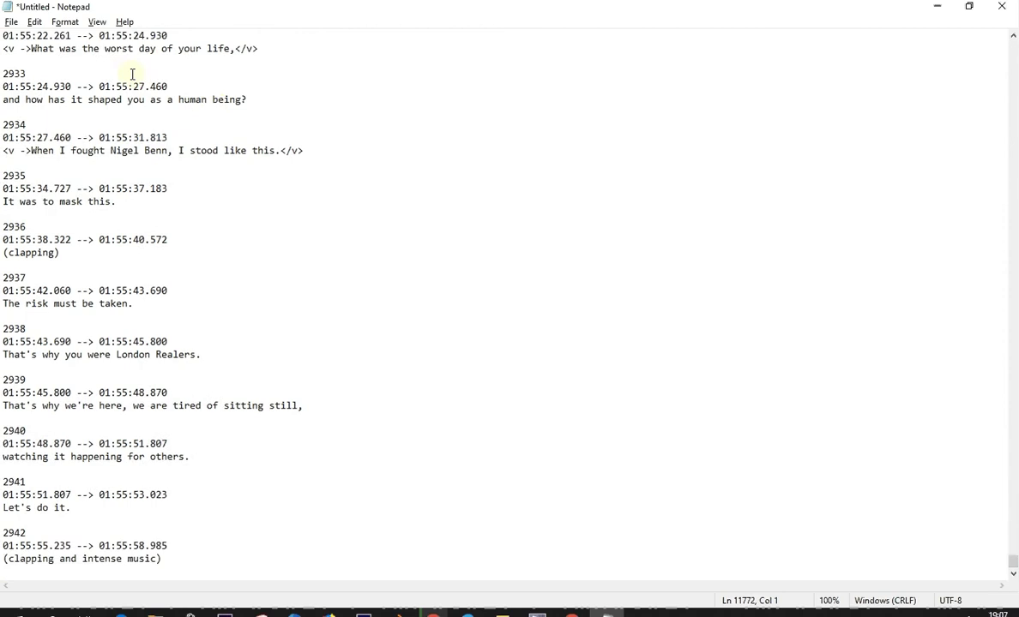
{"action": "scroll", "coordinate": [217, 139], "scroll_direction": "up", "scroll_amount": 20}
{"action": "scroll", "coordinate": [217, 139], "scroll_direction": "up", "scroll_amount": 1}
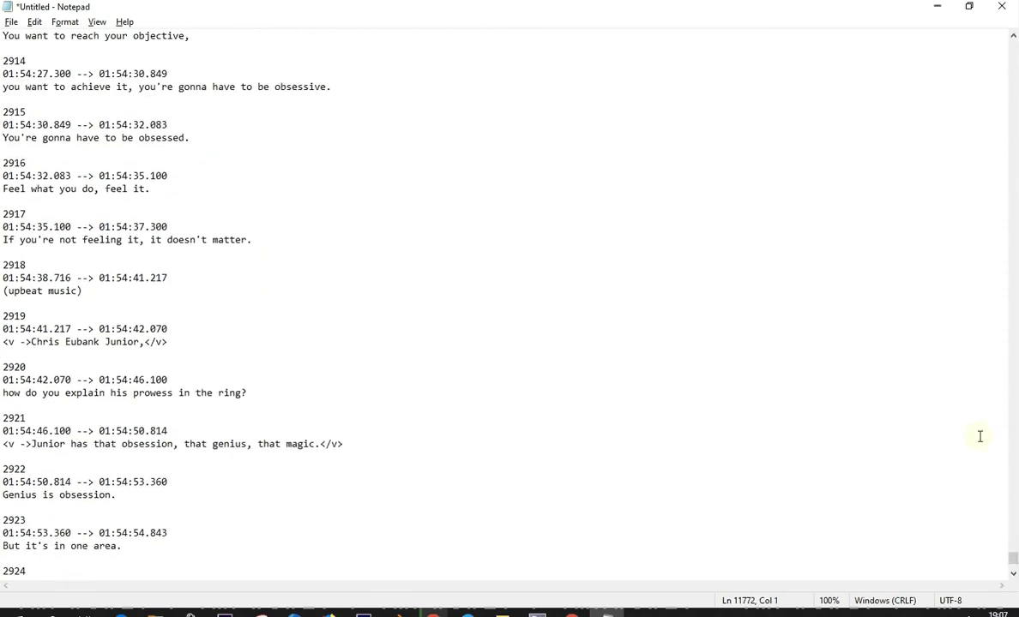
{"action": "left_click_drag", "start_coordinate": [1009, 557], "coordinate": [943, 43]}
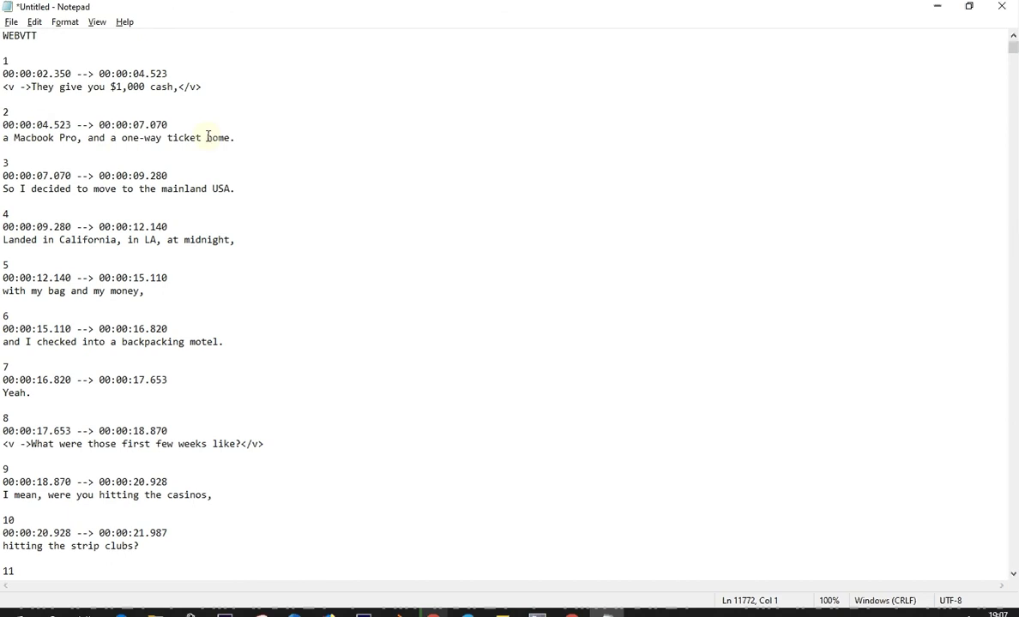
{"action": "left_click_drag", "start_coordinate": [3, 36], "coordinate": [38, 35]}
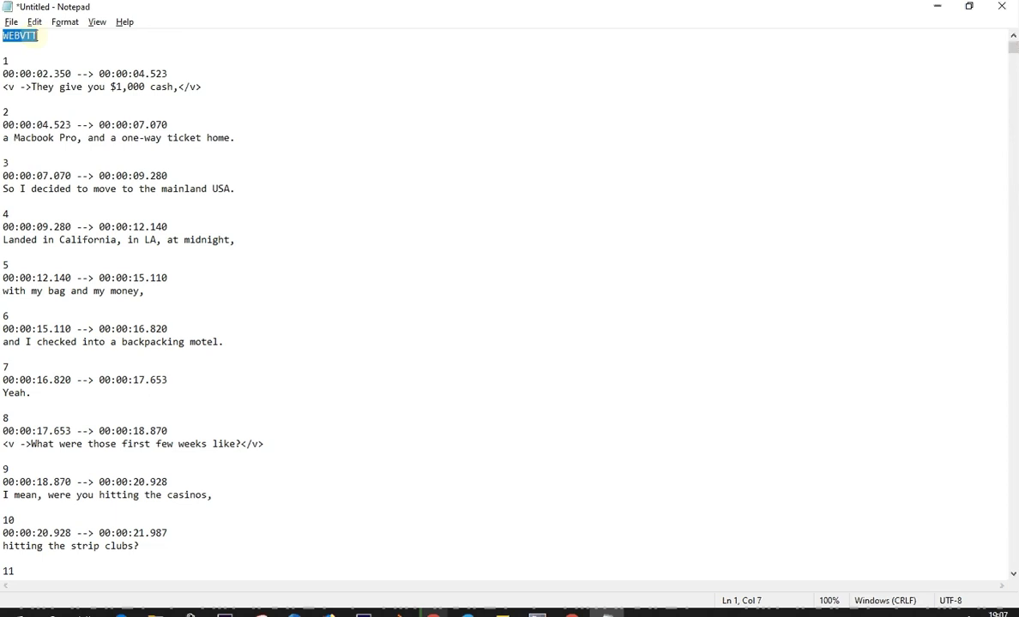
- Delete the WEBVTT header and select the period in the first timestamp
{"action": "key", "text": "Delete"}
{"action": "key", "text": "Delete"}
{"action": "key", "text": "Delete"}
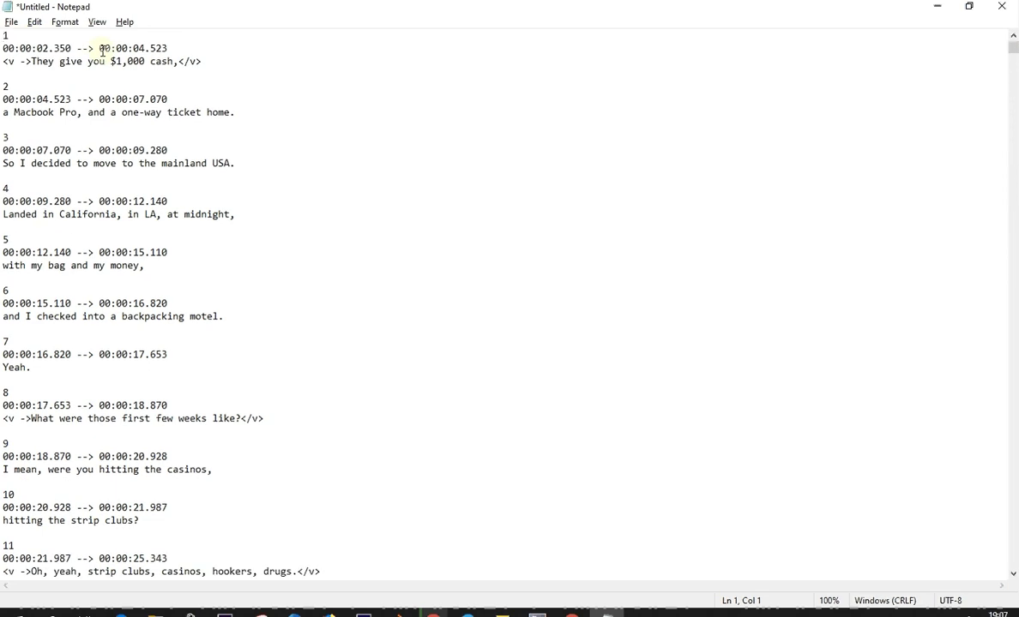
{"action": "left_click", "coordinate": [149, 49]}
{"action": "key", "text": "shift+Left"}
{"action": "left_click", "coordinate": [158, 49]}
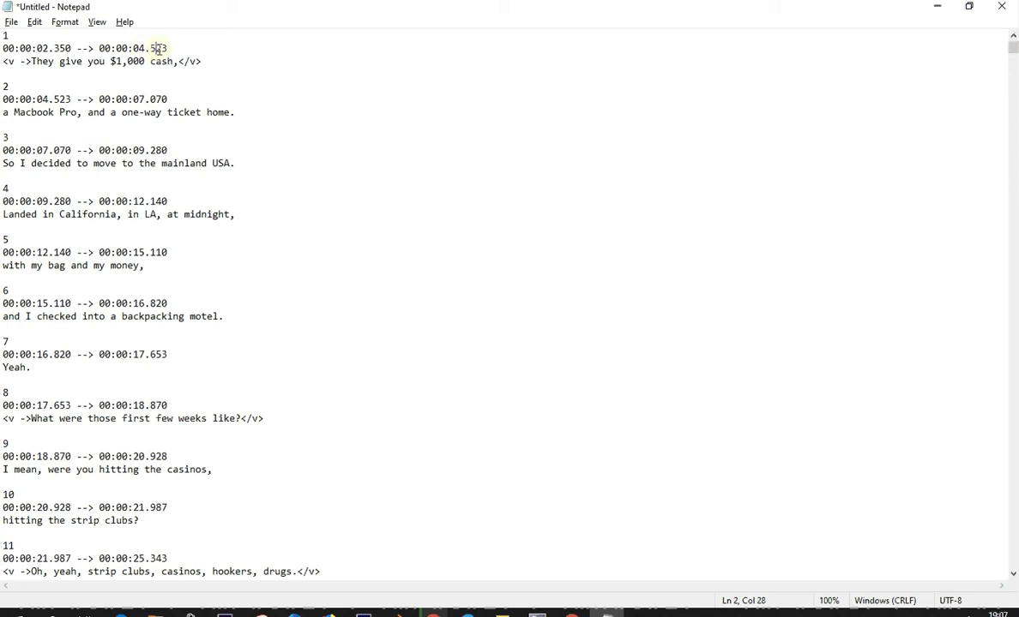
- Replace every '.' with ',' so timestamps read 00:00:02,350, then start Save As
{"action": "left_click", "coordinate": [34, 22]}
{"action": "left_click", "coordinate": [64, 187]}
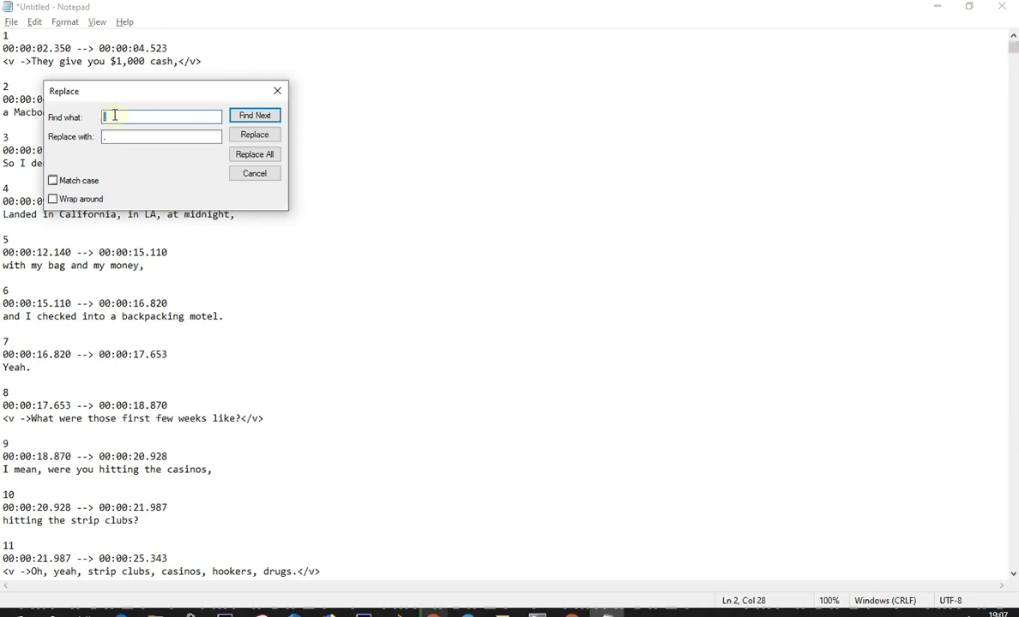
{"action": "left_click", "coordinate": [108, 137]}
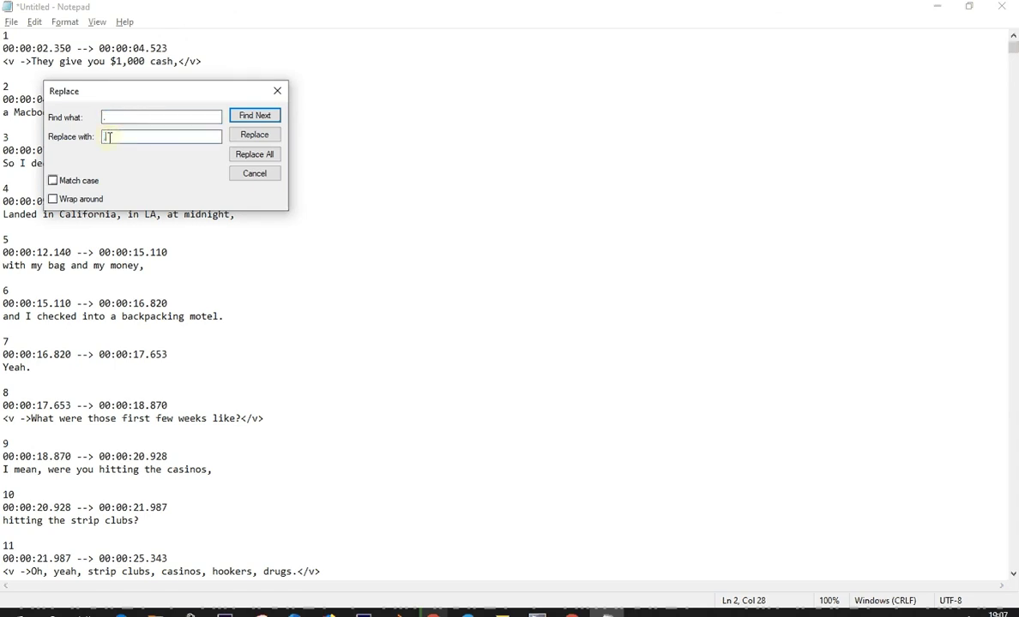
{"action": "type", "text": ","}
{"action": "left_click", "coordinate": [268, 154]}
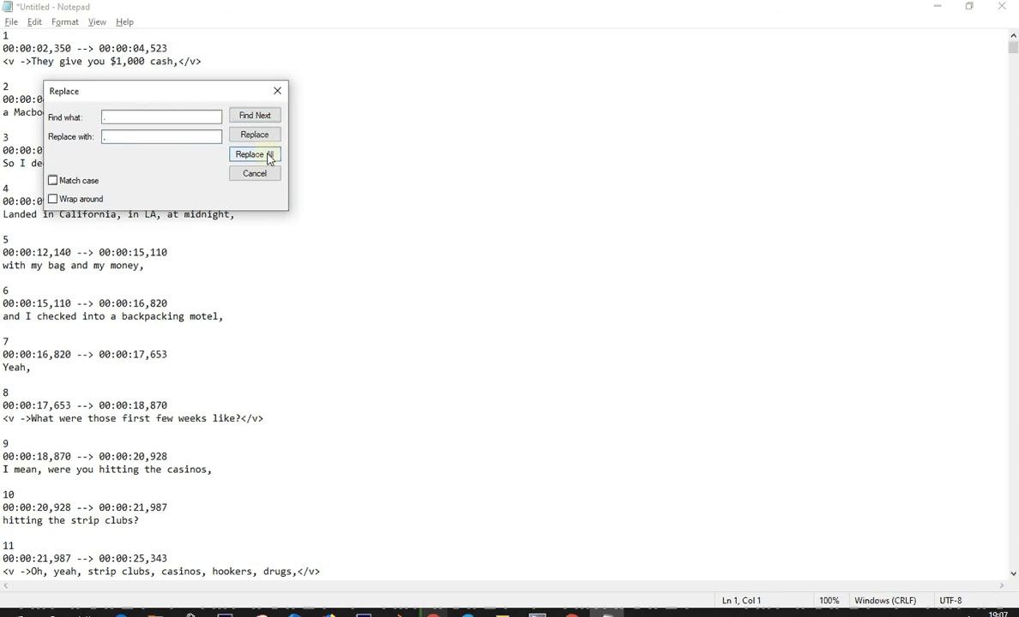
{"action": "left_click", "coordinate": [277, 91]}
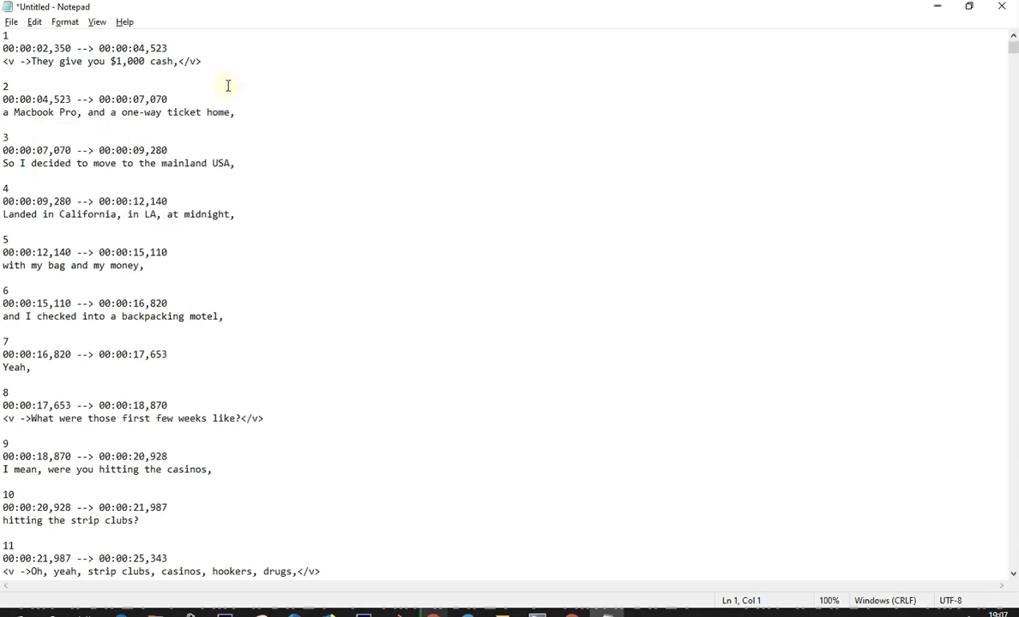
{"action": "left_click", "coordinate": [12, 24]}
{"action": "left_click", "coordinate": [40, 101]}
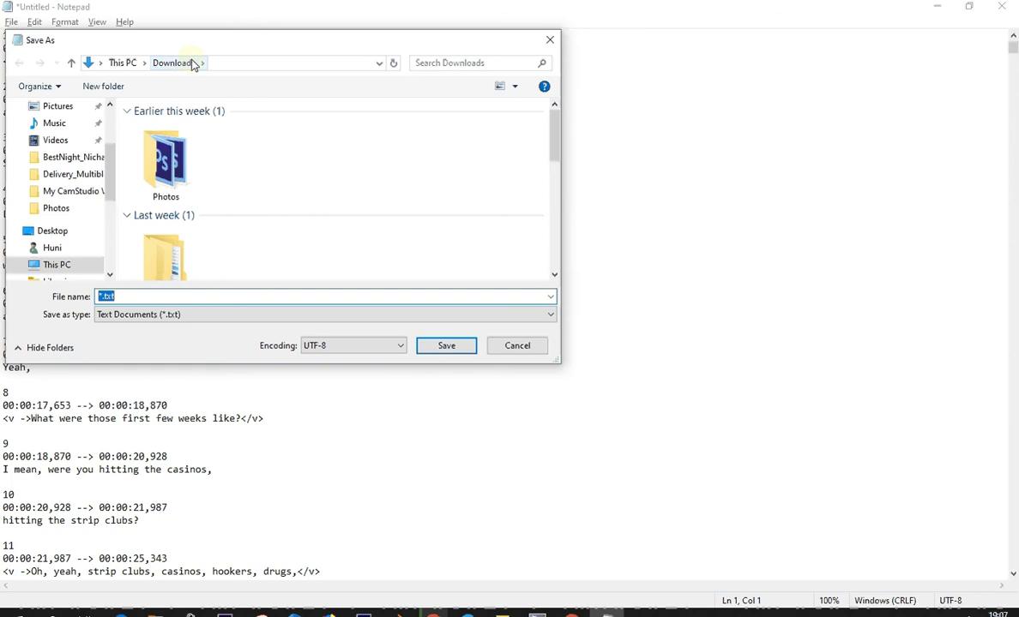
- Save the captions as type All Files, named MasterYourMind.srt in Downloads
{"action": "left_click", "coordinate": [137, 315]}
{"action": "left_click", "coordinate": [136, 341]}
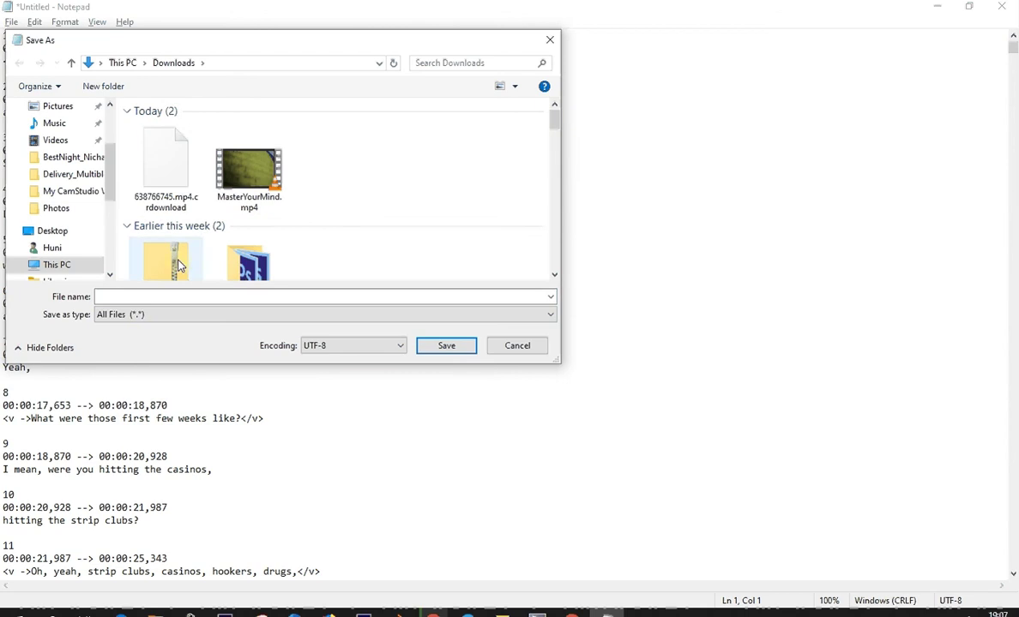
{"action": "left_click", "coordinate": [243, 171]}
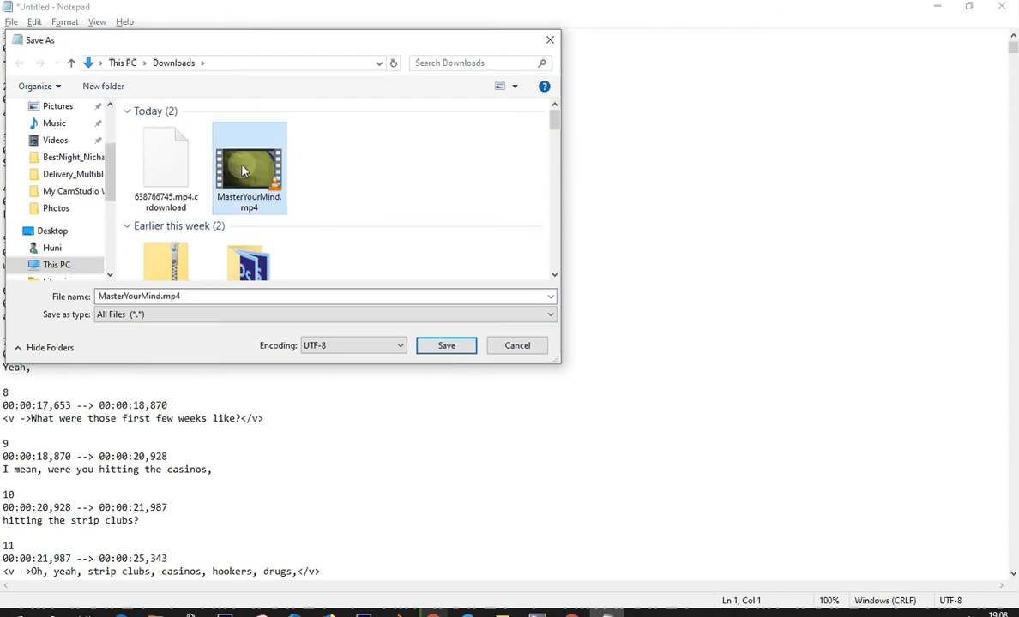
{"action": "left_click", "coordinate": [183, 296]}
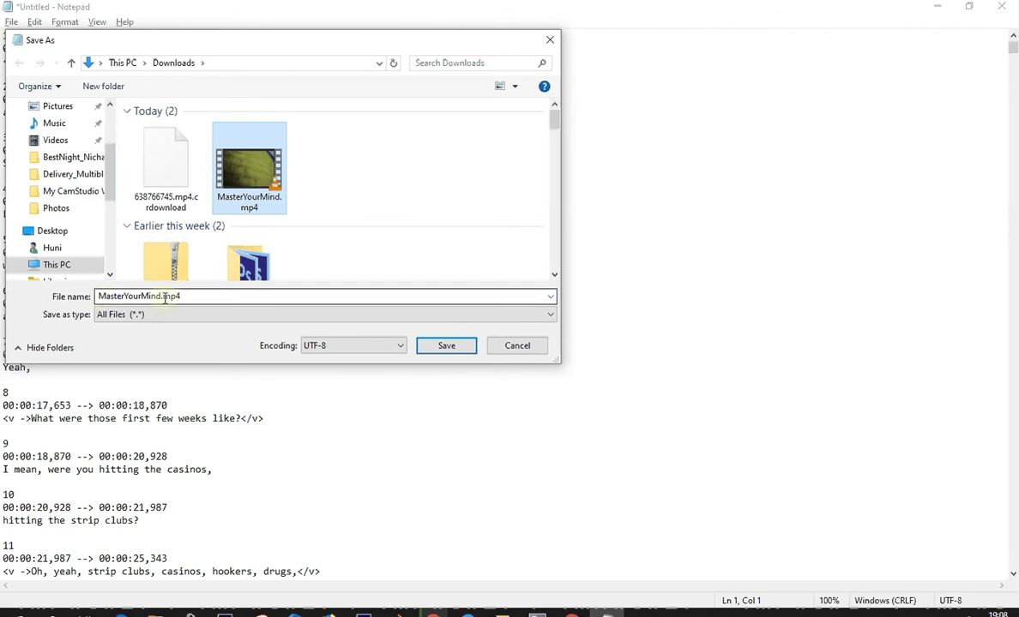
{"action": "left_click", "coordinate": [199, 296]}
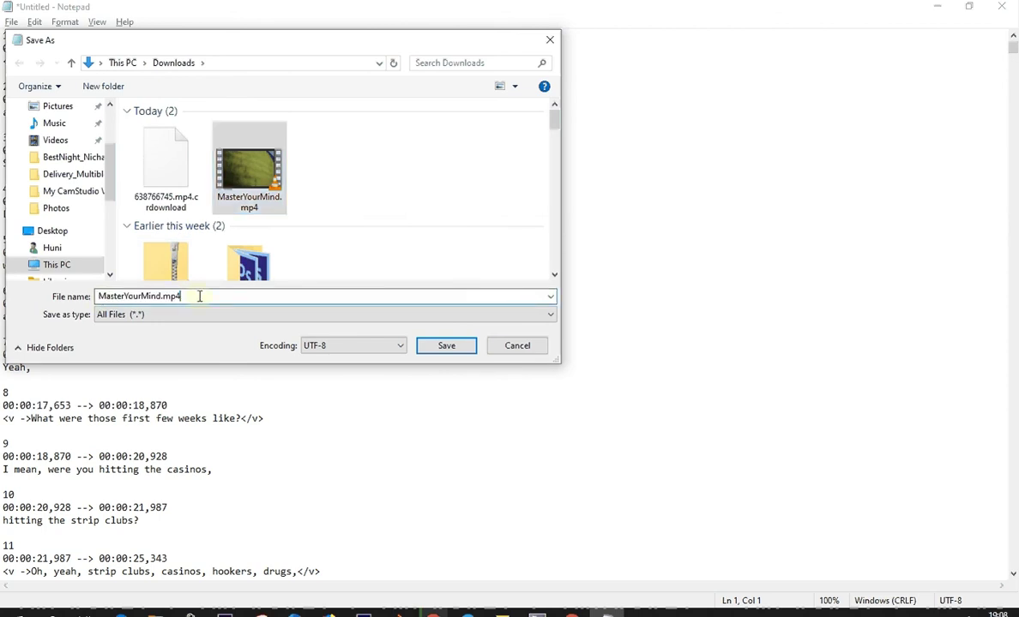
{"action": "key", "text": "BackSpace"}
{"action": "key", "text": "BackSpace"}
{"action": "key", "text": "BackSpace"}
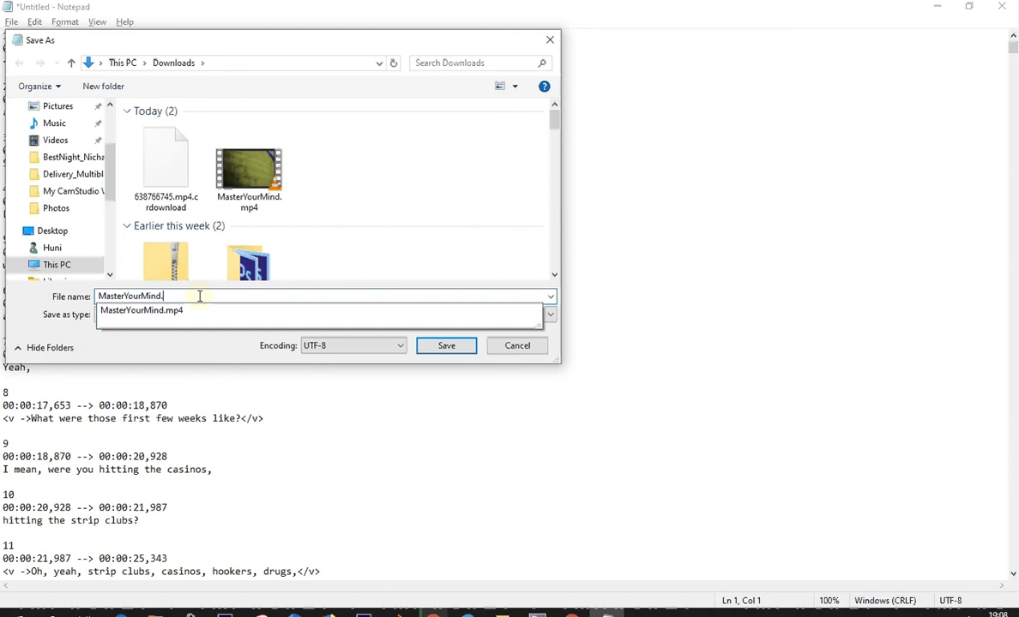
{"action": "type", "text": "srt"}
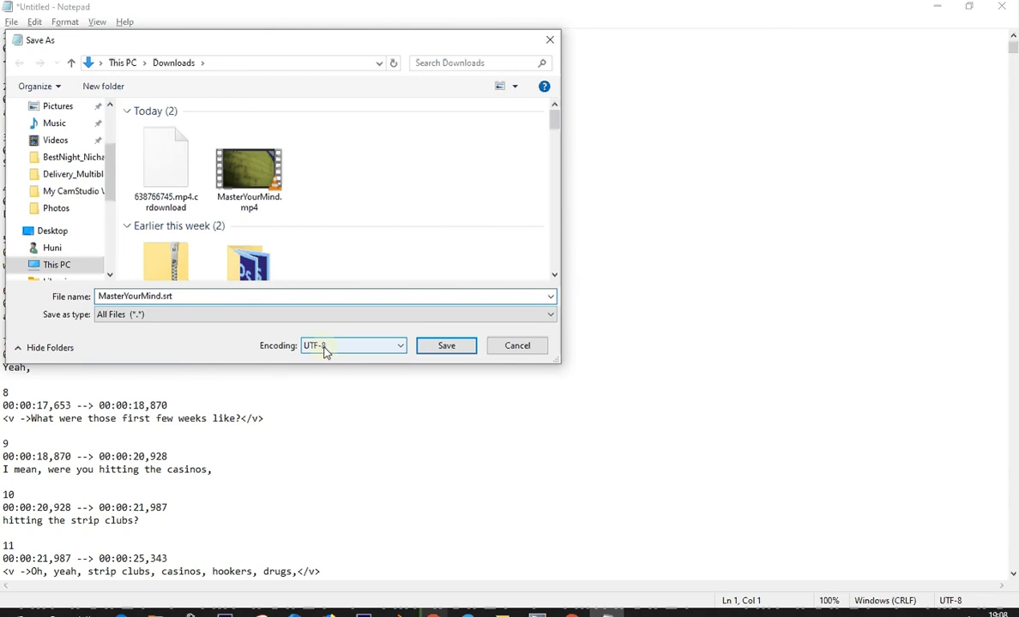
{"action": "left_click", "coordinate": [446, 347]}
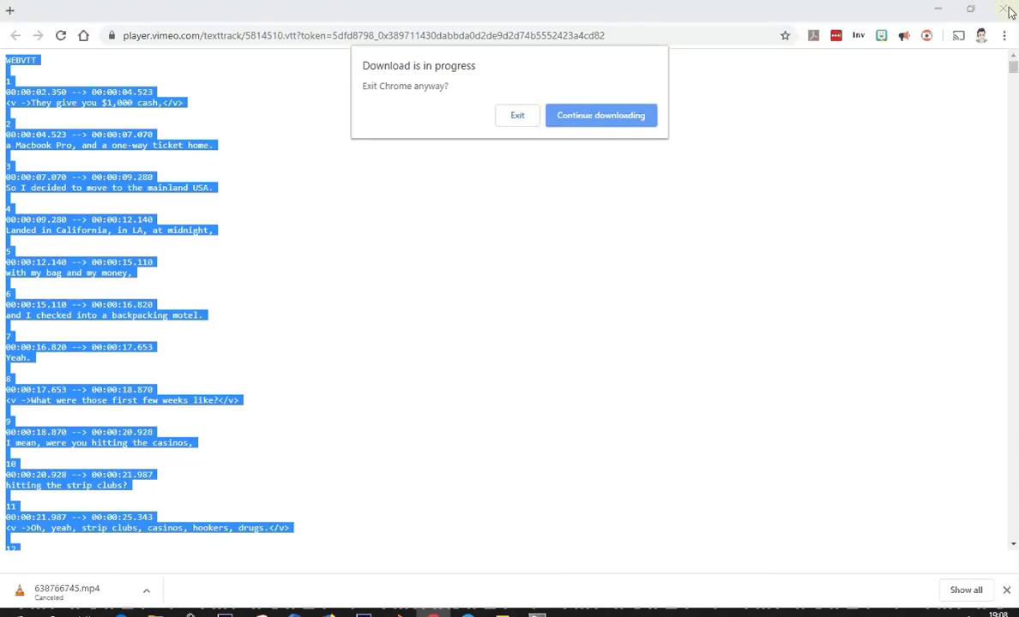
- Close Chrome and exit despite the download still in progress
{"action": "left_click", "coordinate": [517, 115]}
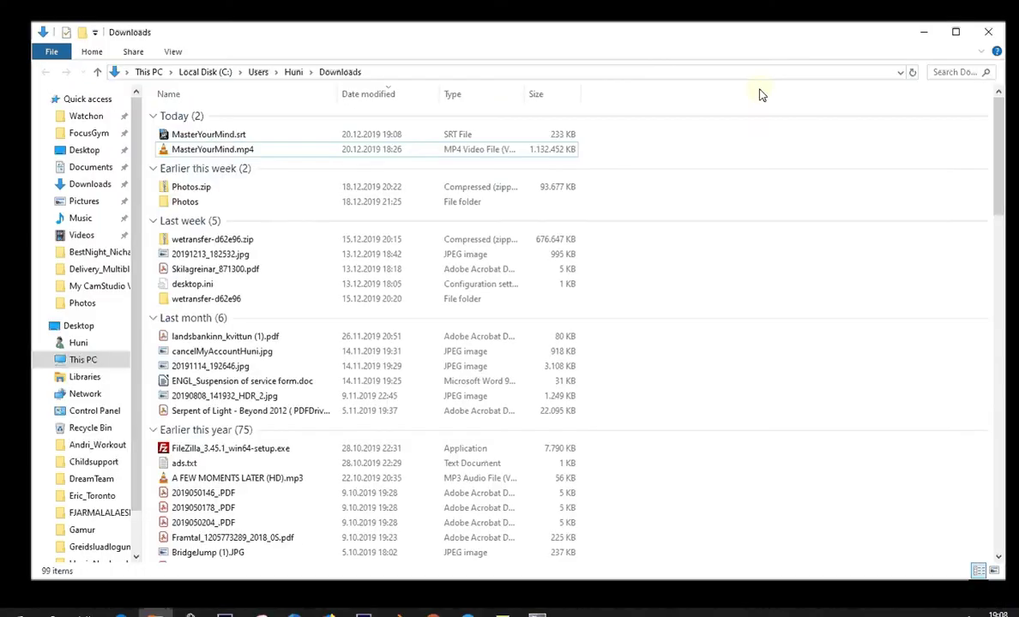
- Check MasterYourMind.srt sits beside MasterYourMind.mp4 in Downloads, then play the video in VLC
{"action": "left_click", "coordinate": [221, 151]}
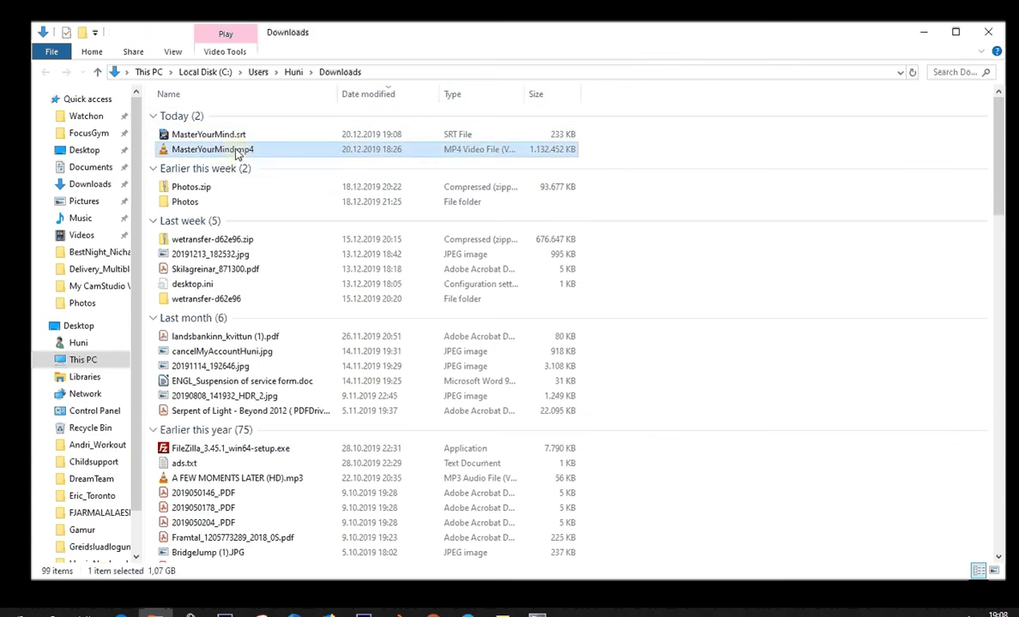
{"action": "left_click", "coordinate": [235, 137]}
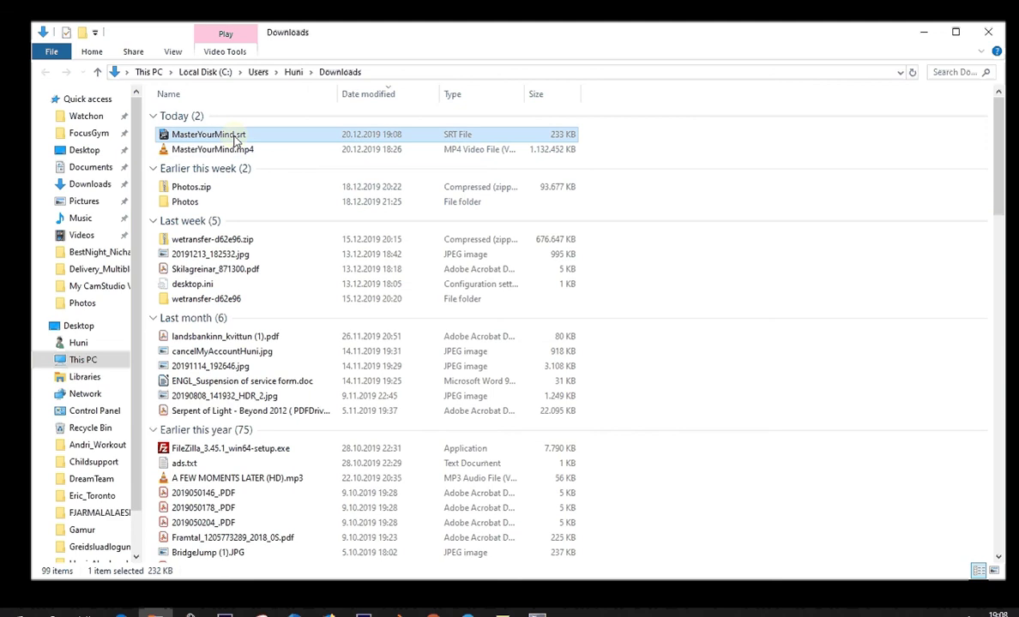
{"action": "left_click", "coordinate": [221, 151]}
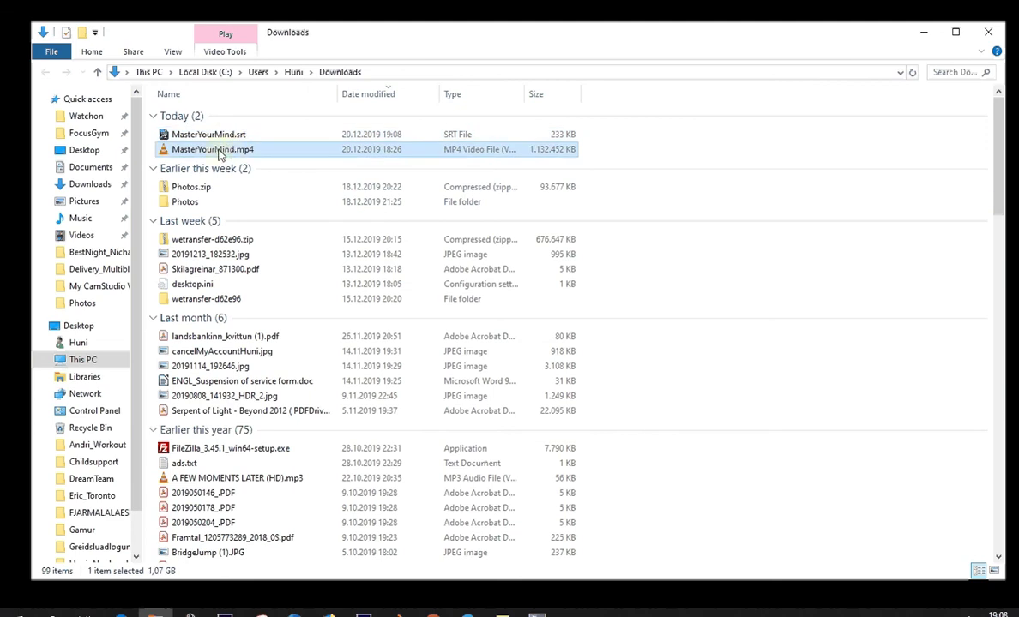
{"action": "double_click", "coordinate": [220, 151]}
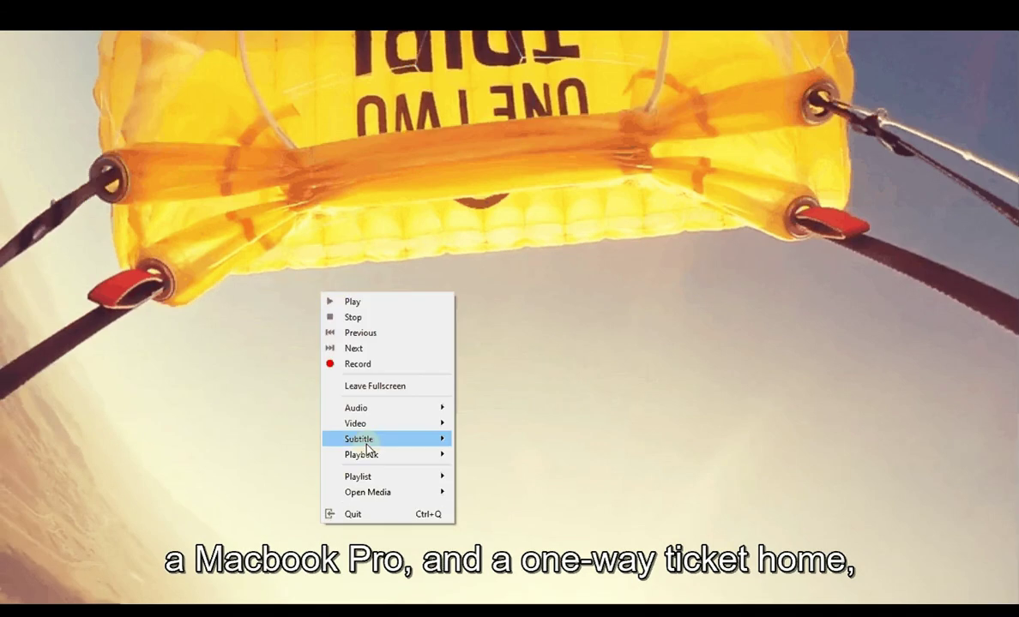
- Switch the subtitle track off in VLC
{"action": "mouse_move", "coordinate": [366, 439]}
{"action": "mouse_move", "coordinate": [520, 461]}
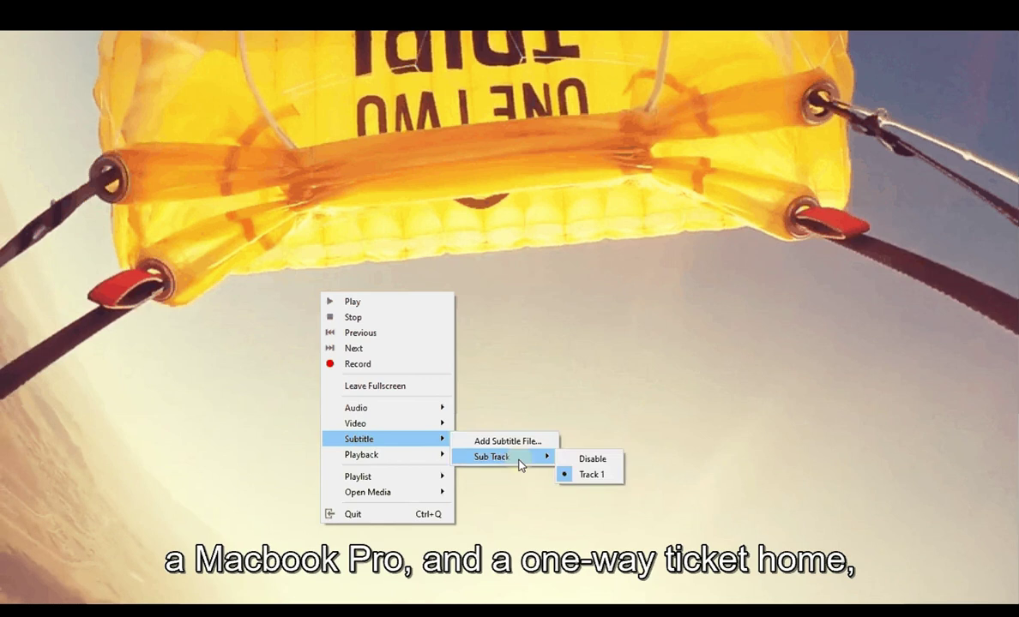
{"action": "left_click", "coordinate": [599, 463]}
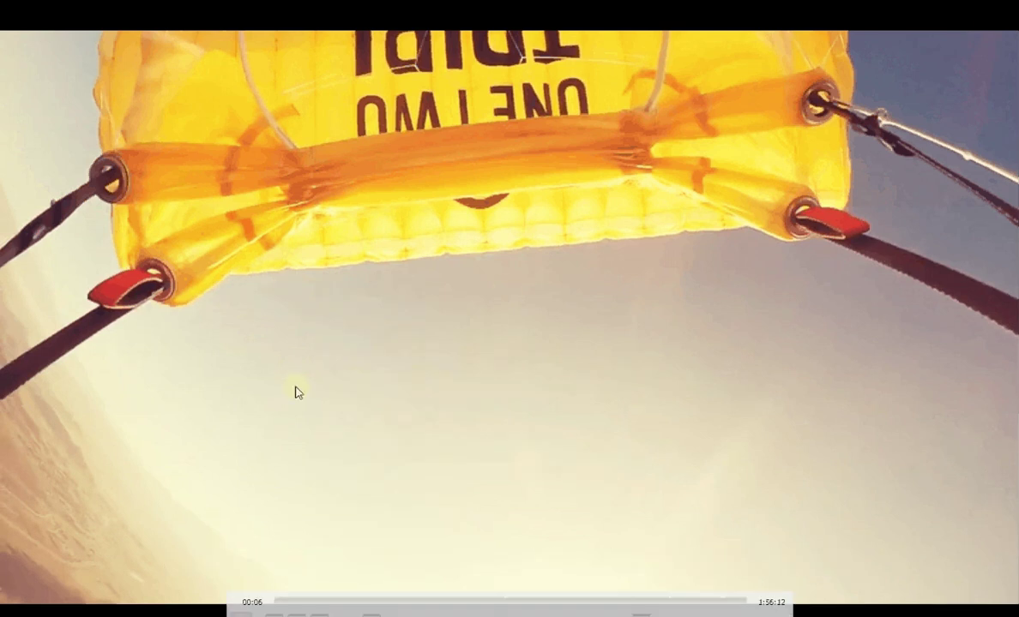
- Bring up VLC's context menu over the video to reach the subtitle options
{"action": "right_click", "coordinate": [227, 385]}
{"action": "mouse_move", "coordinate": [303, 531]}
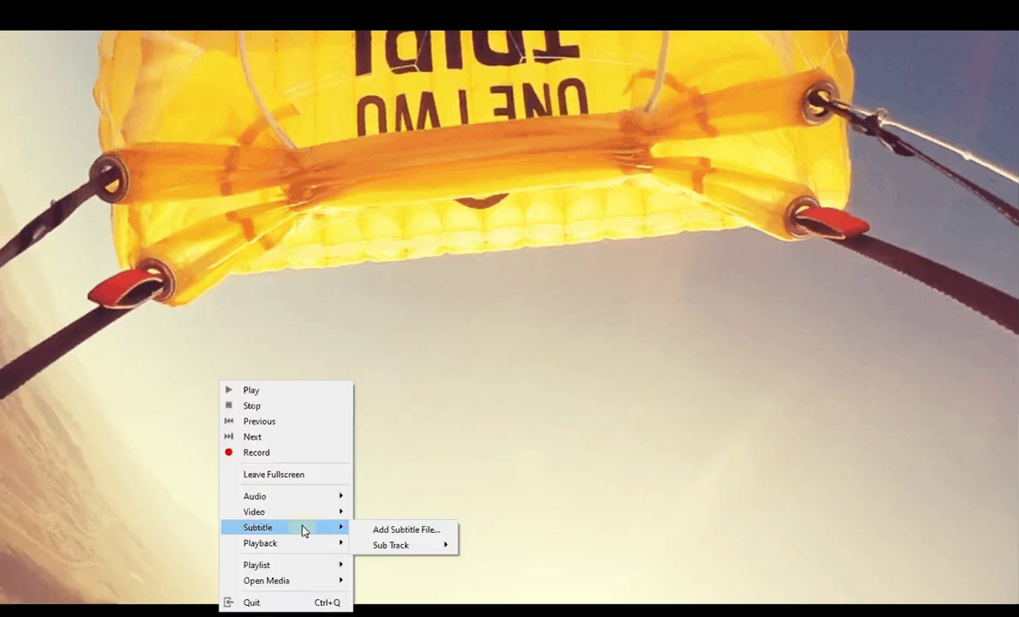
{"action": "mouse_move", "coordinate": [403, 546]}
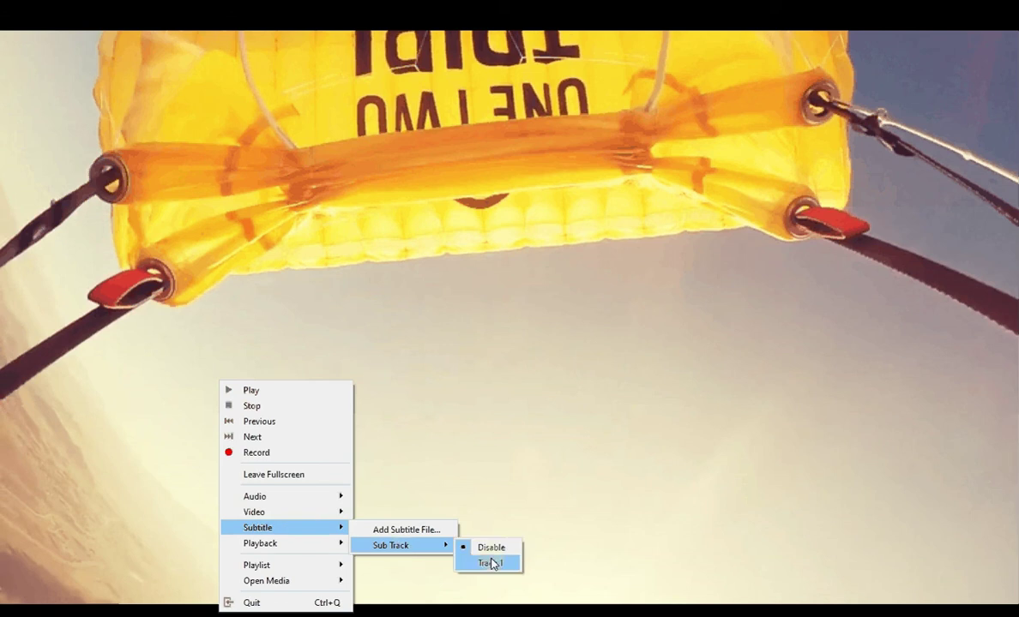